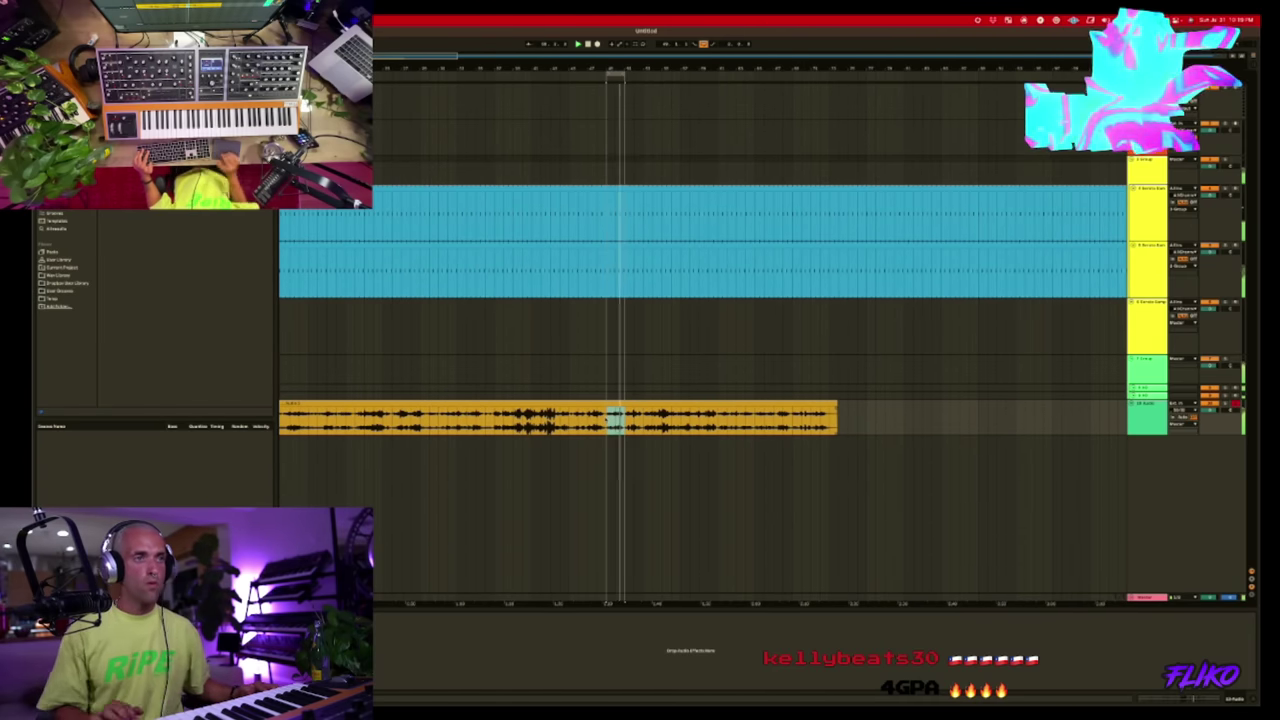
- Audition different sections of the long orange audio recording by resizing the loop region and moving it along the clip
left_click_drag(769, 427, 462, 79)
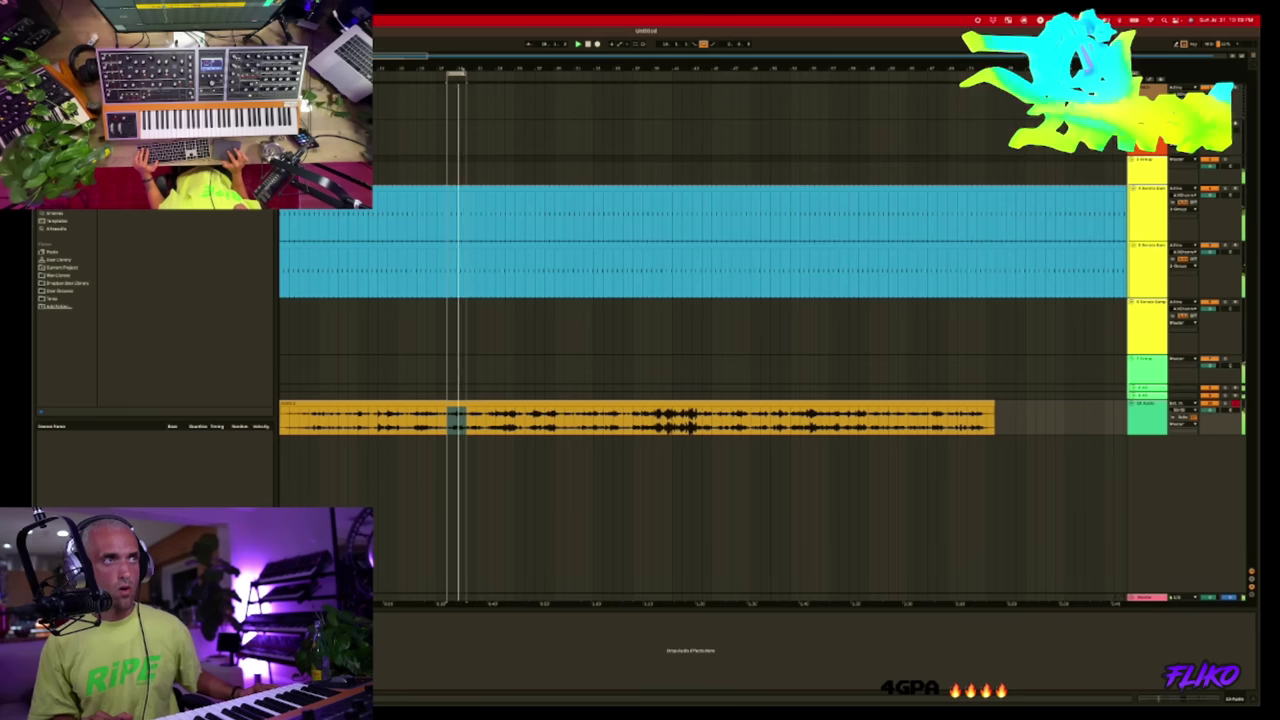
left_click_drag(464, 73, 491, 72)
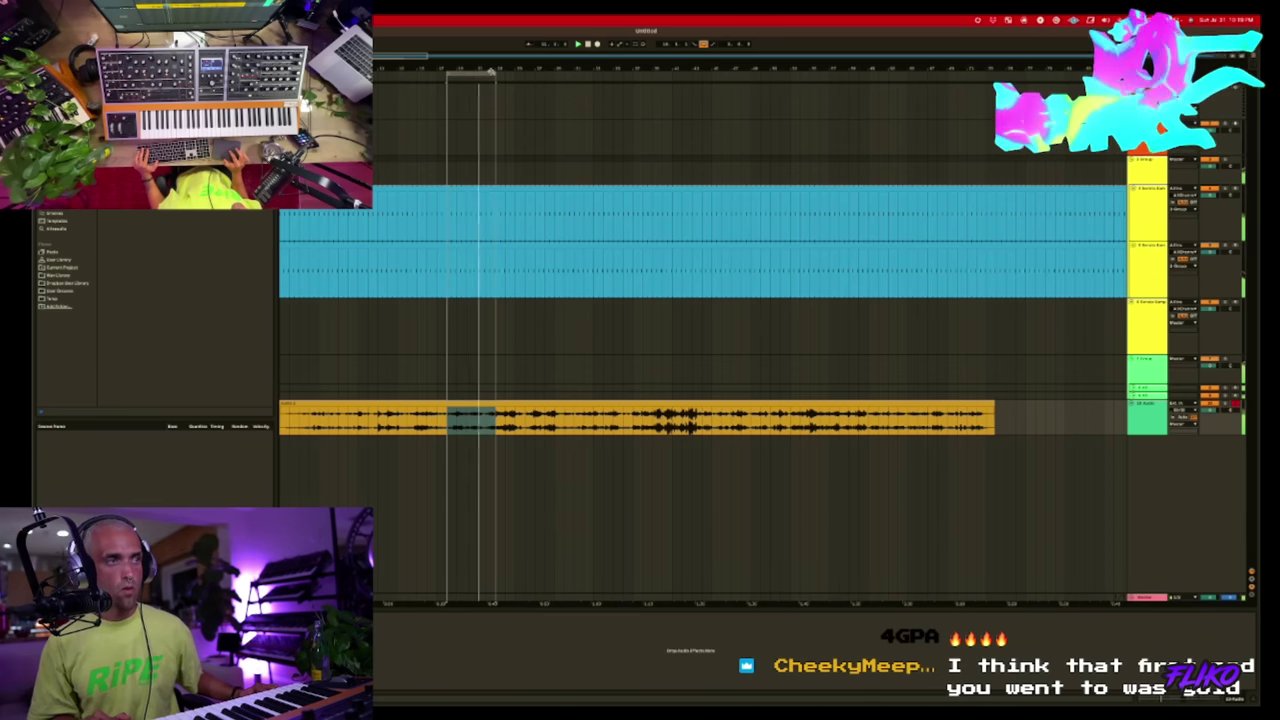
left_click_drag(487, 73, 520, 73)
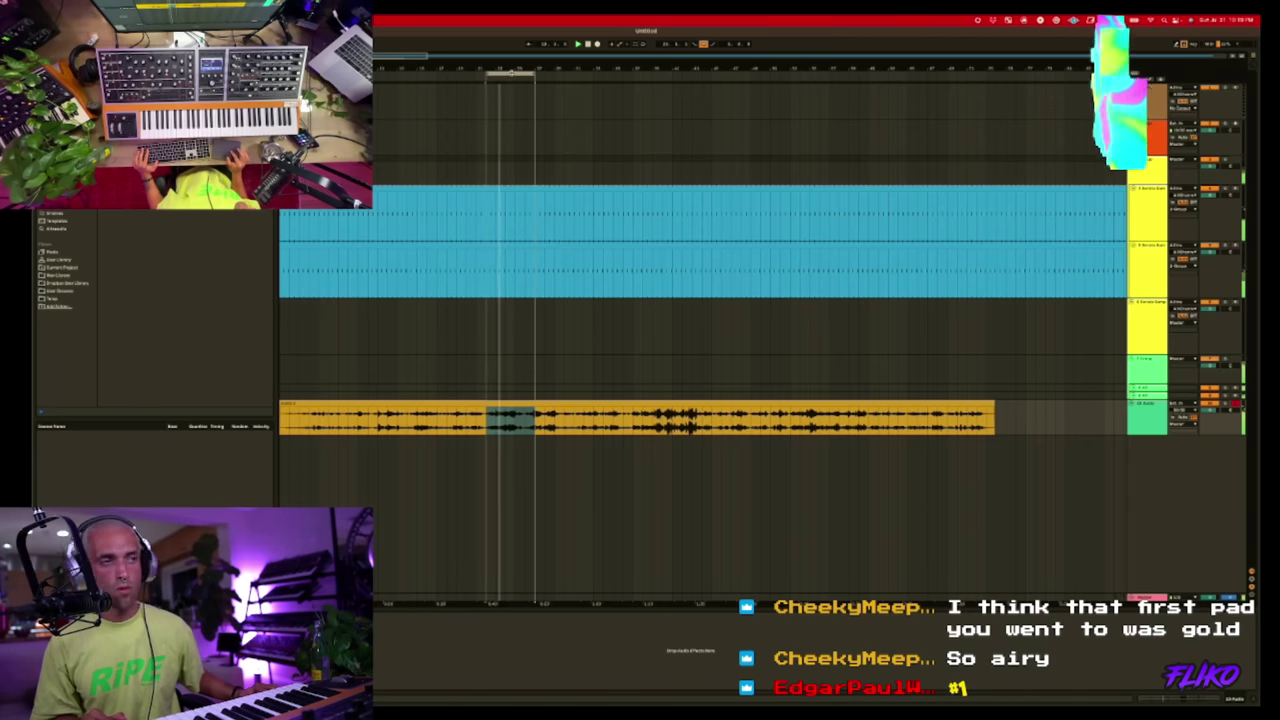
key("Right")
key("Right")
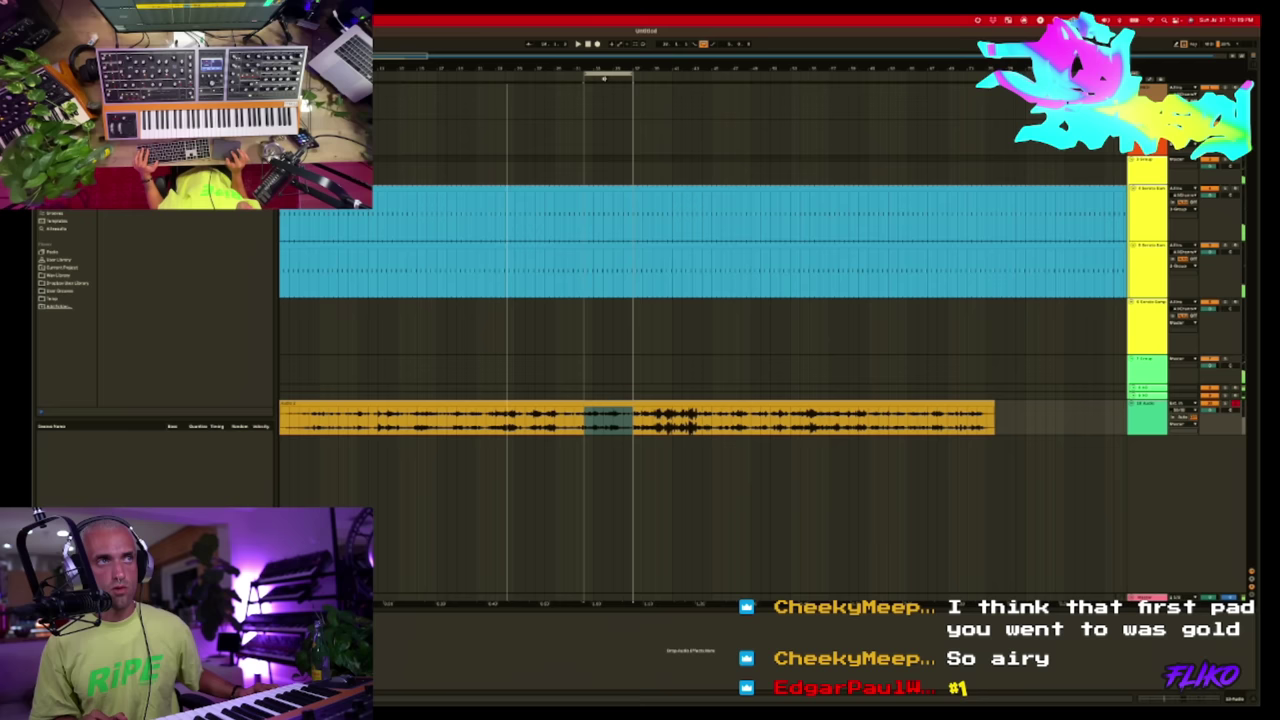
key("Right")
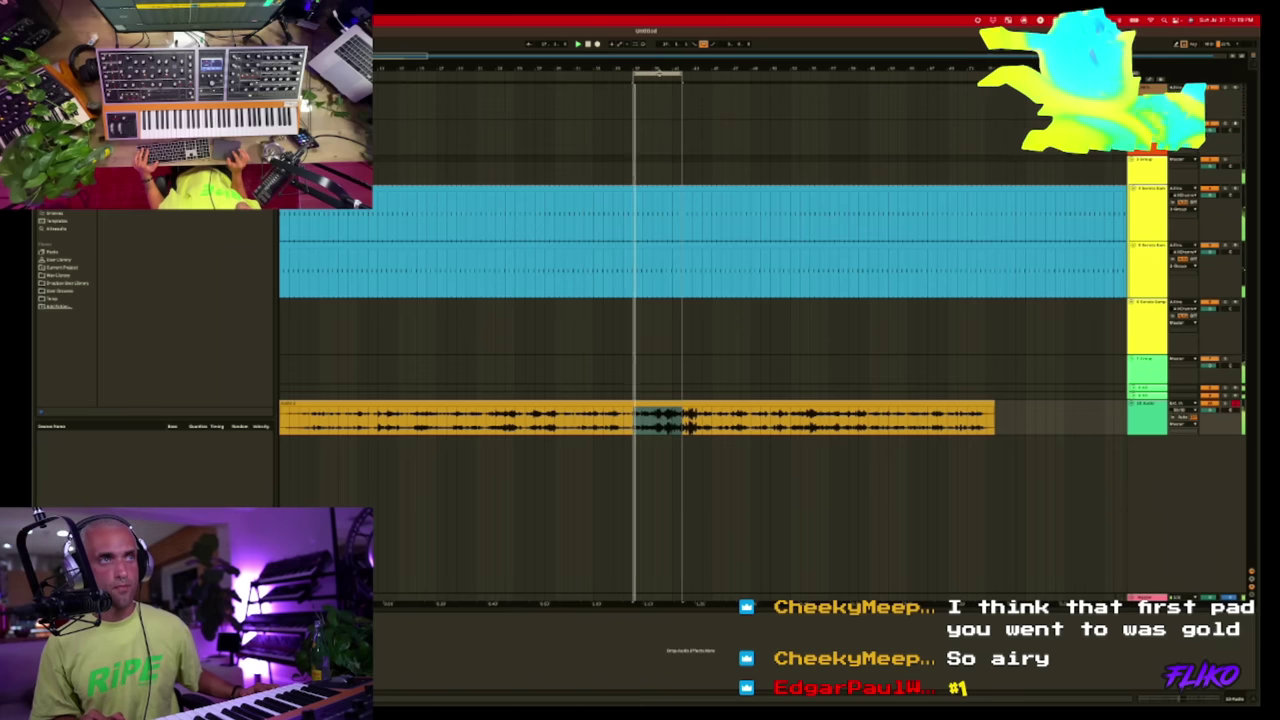
key("Right")
key("Right")
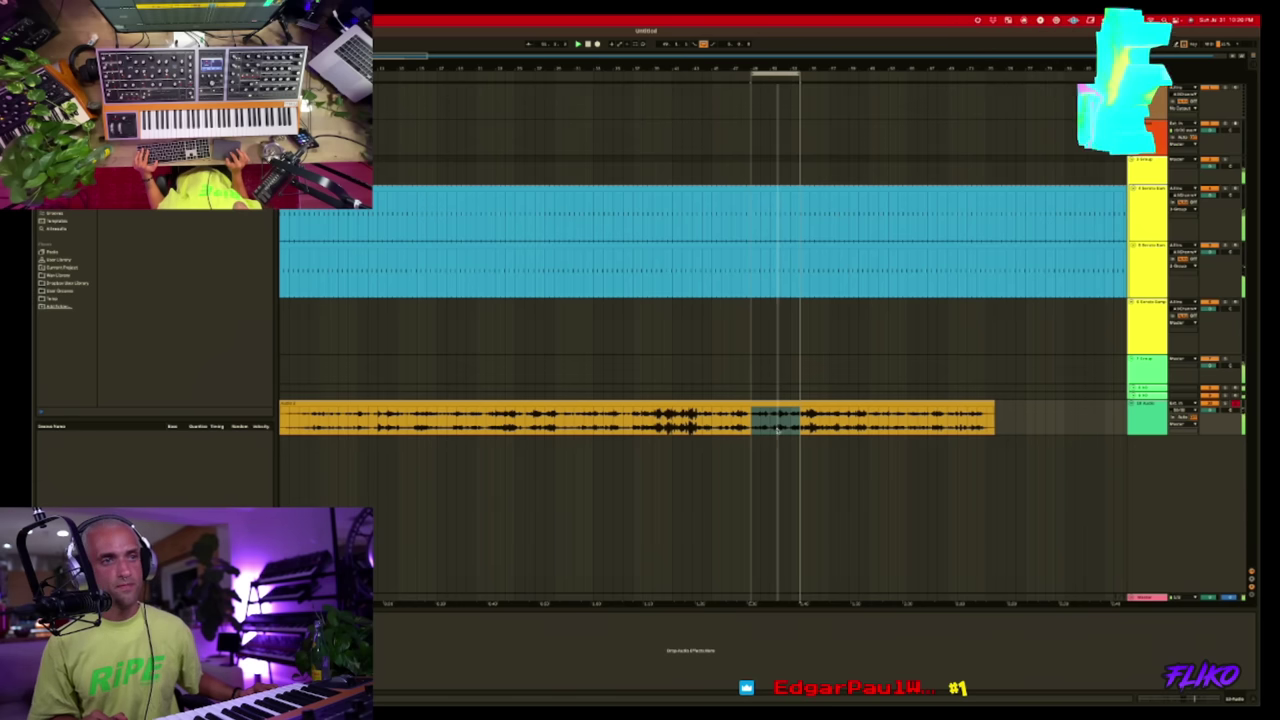
- Loop the chosen short section of the recording and delete the audio before and after it
key("super+l")
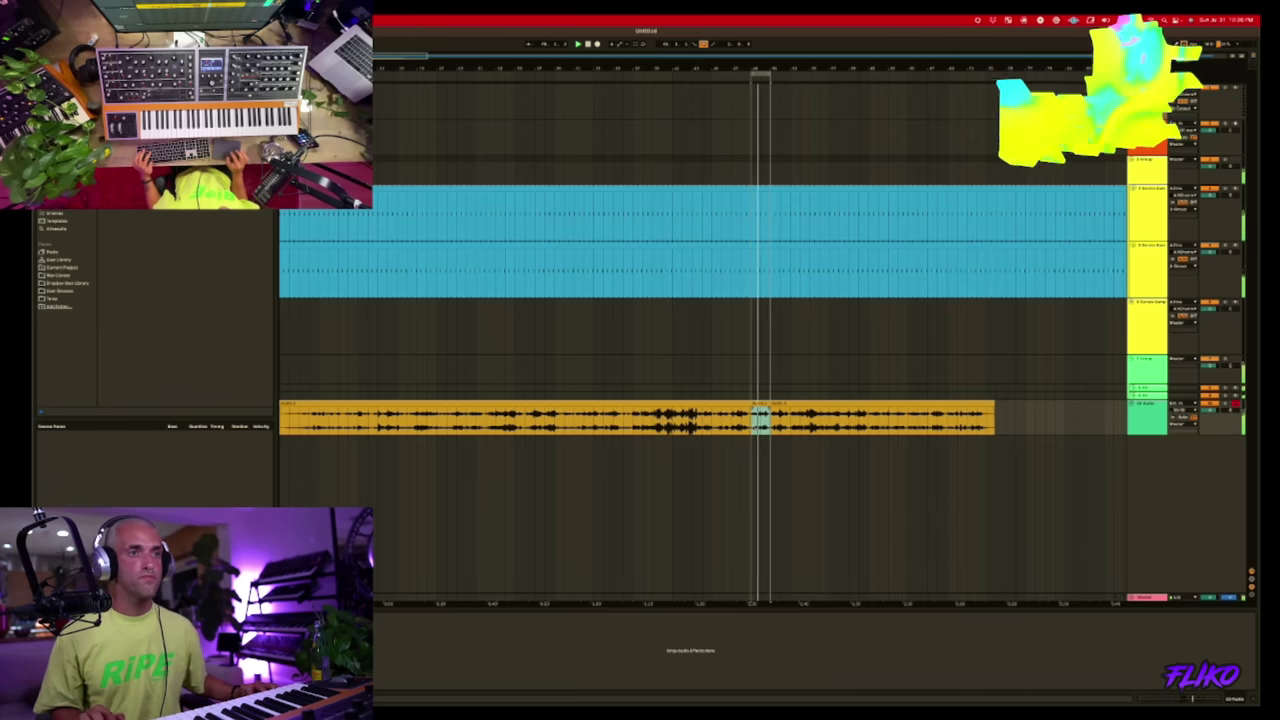
left_click(686, 404)
key("Delete")
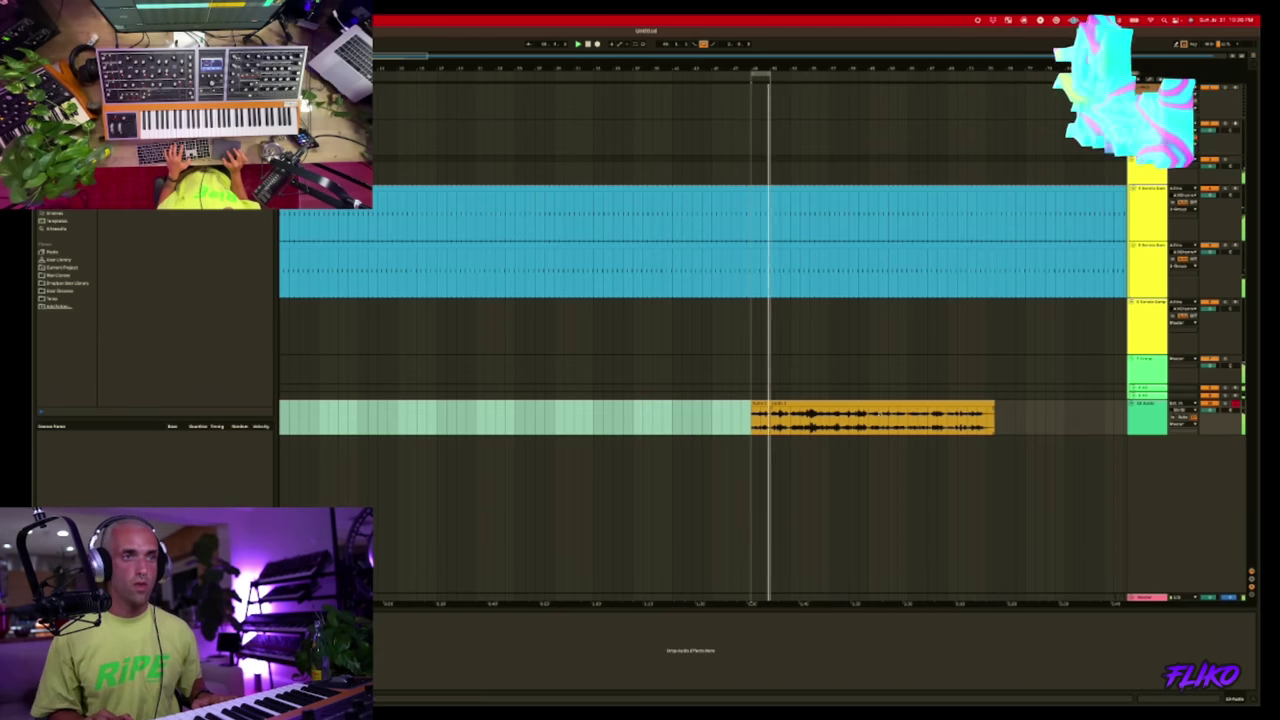
left_click(877, 405)
key("Delete")
key("Delete")
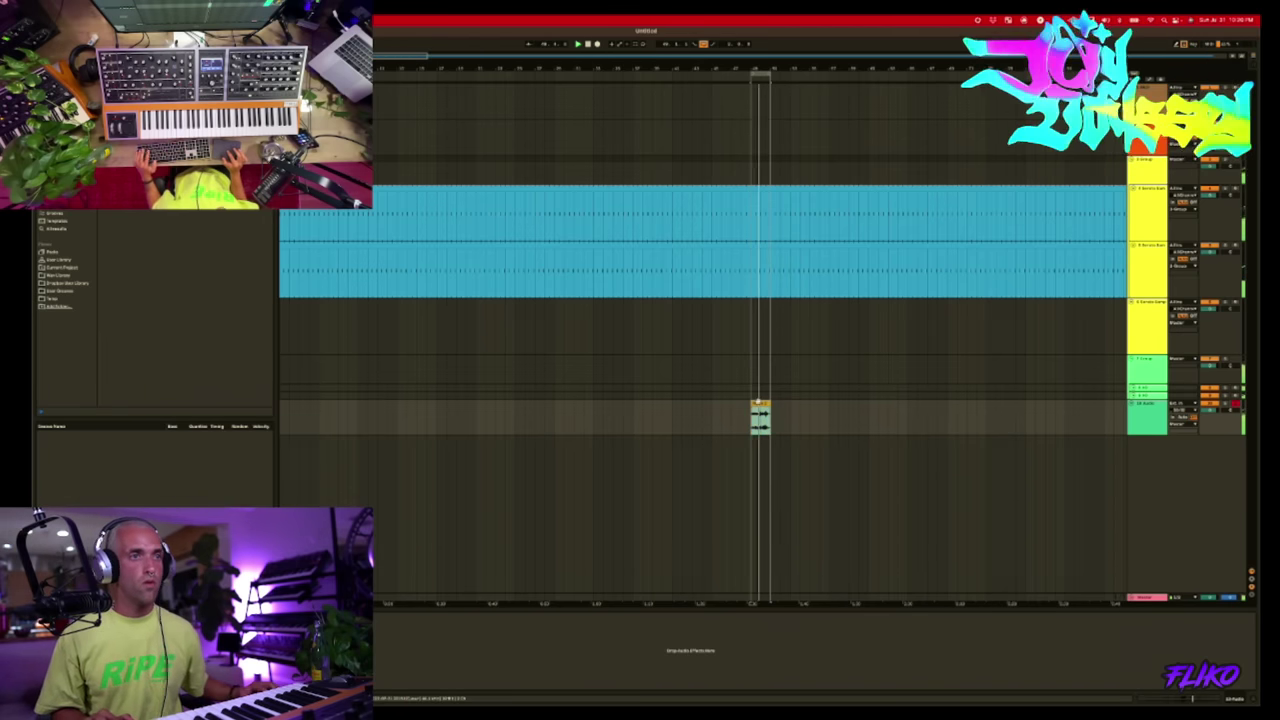
- Try shorter time divisions such as 1/2 in the HalfTime effect on the recording, and remove the effect
key("shift+Tab")
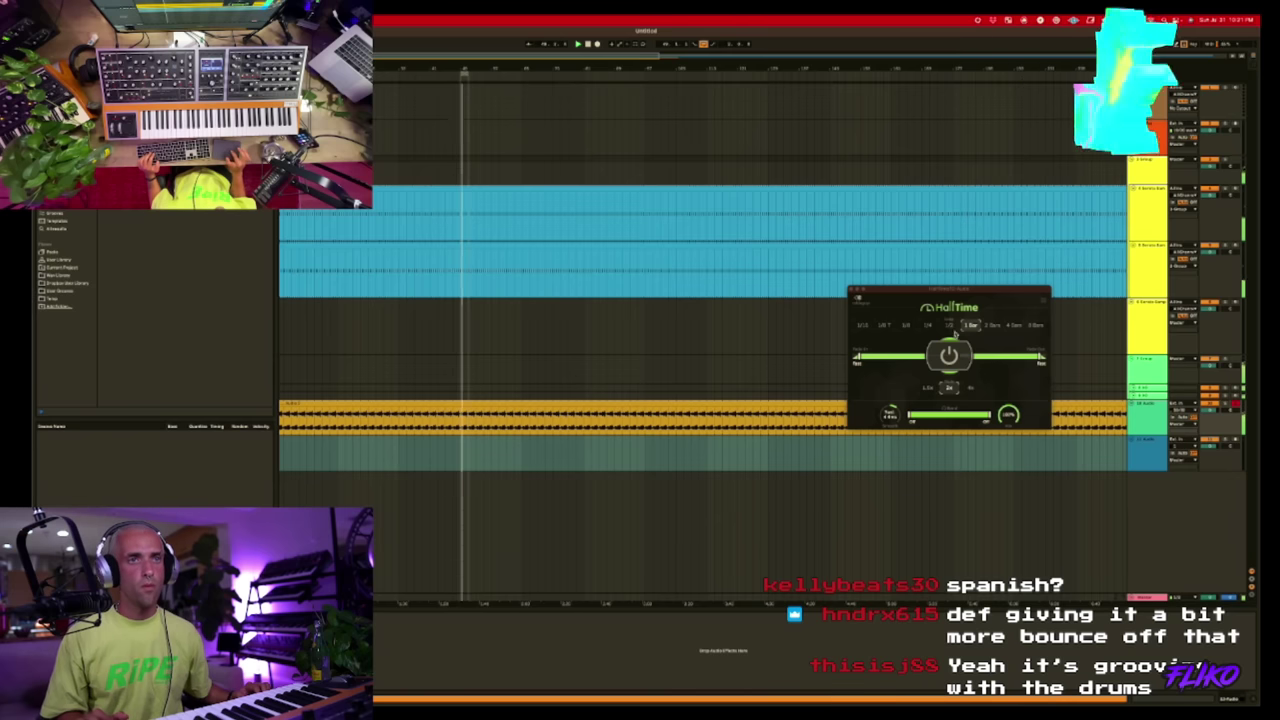
left_click(949, 326)
left_click_drag(955, 288, 630, 288)
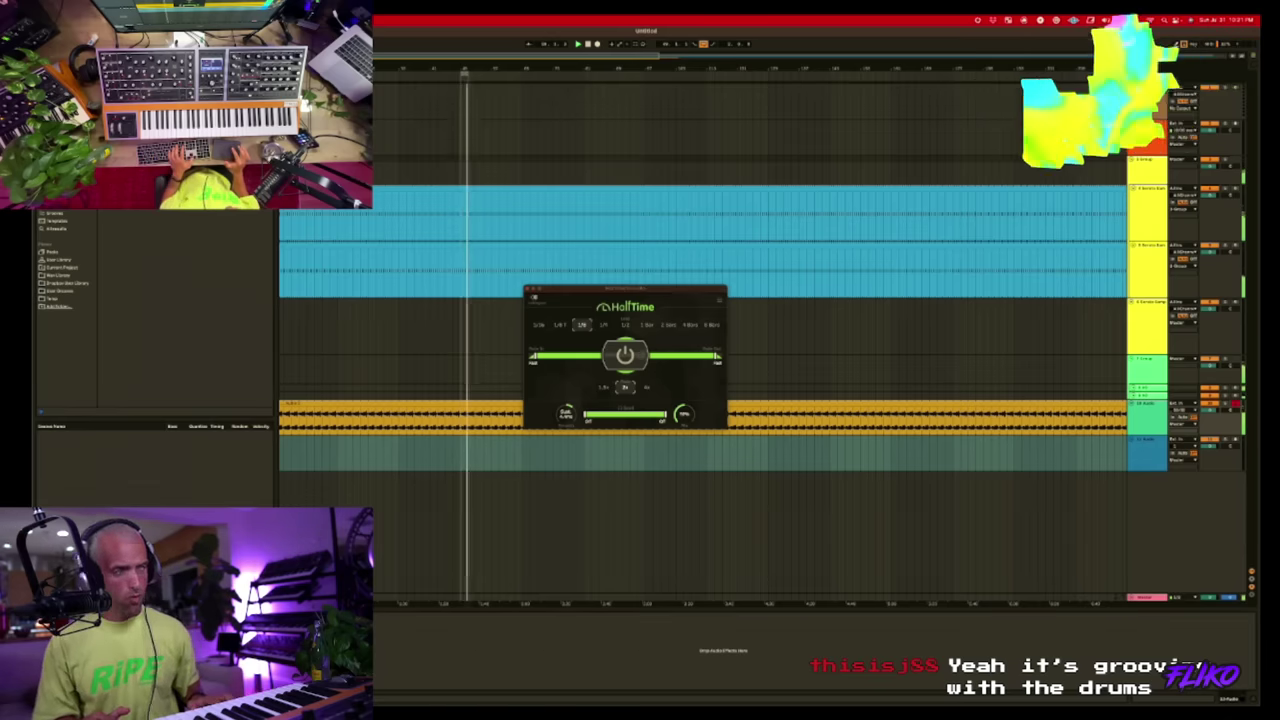
key("Delete")
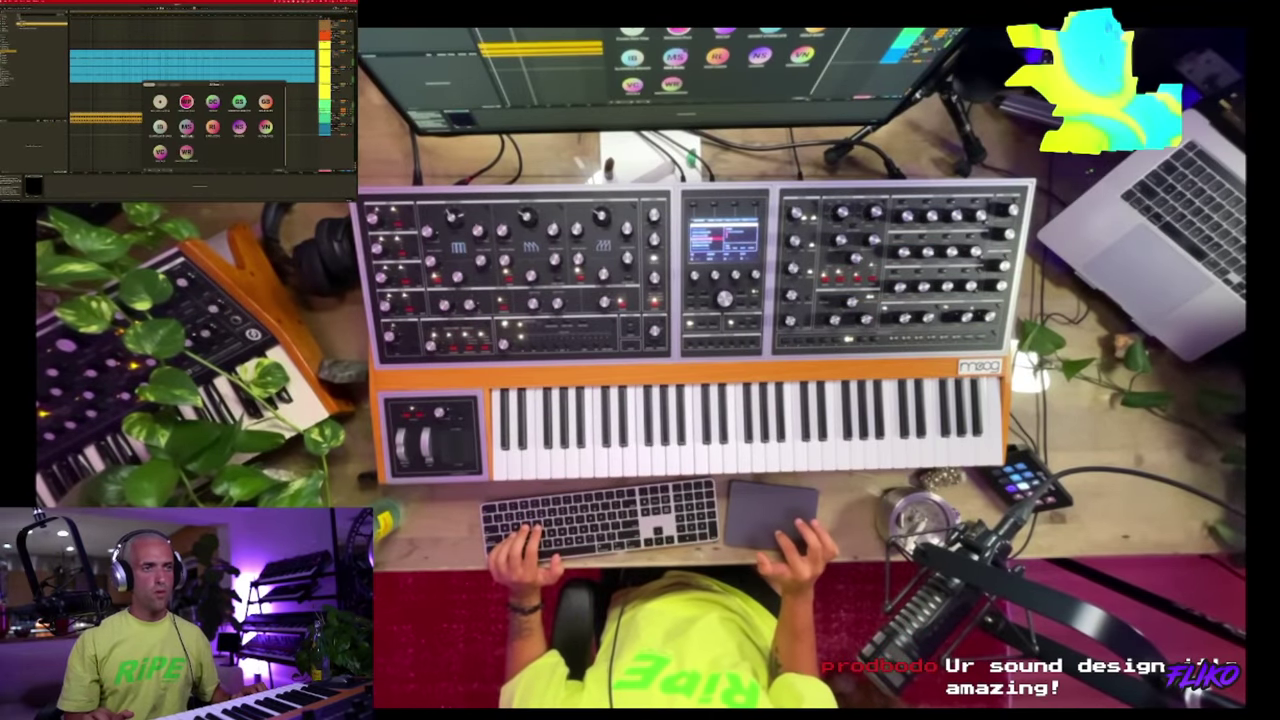
- Pick an entry from the plugin's circular icon grid and generate several new drum kits in Atlas for the kick pattern
left_click(265, 103)
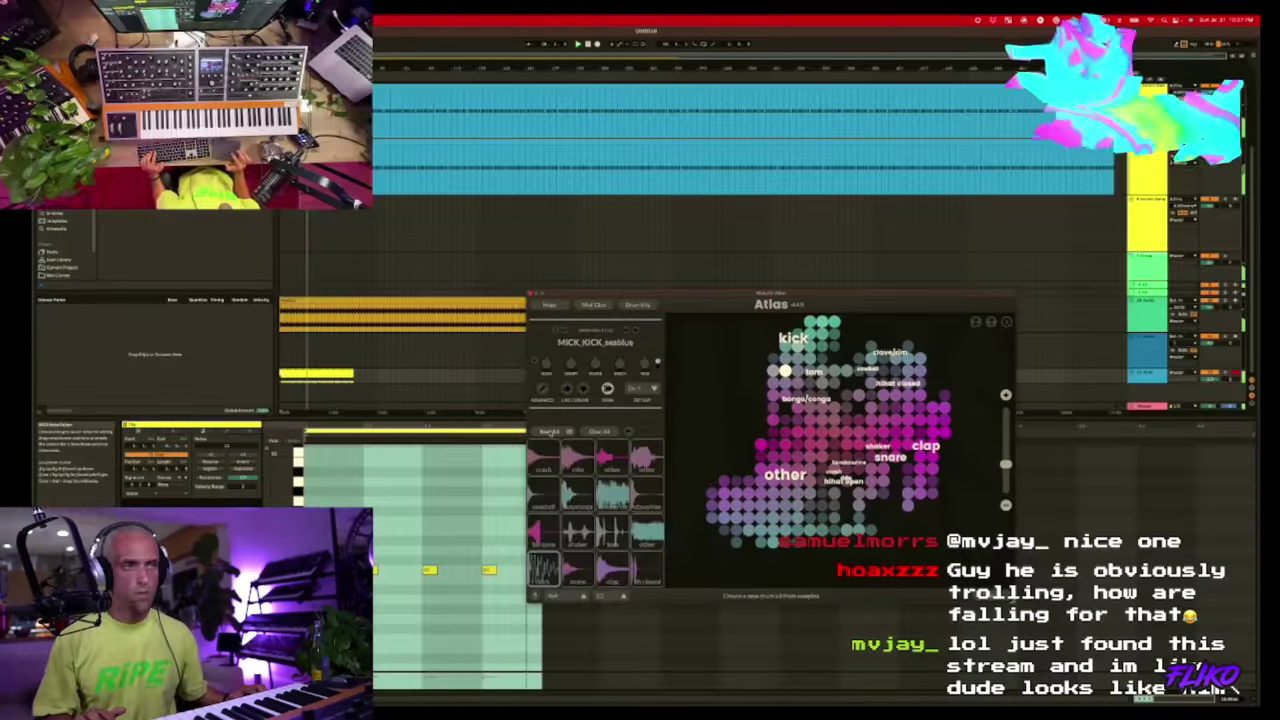
left_click(549, 433)
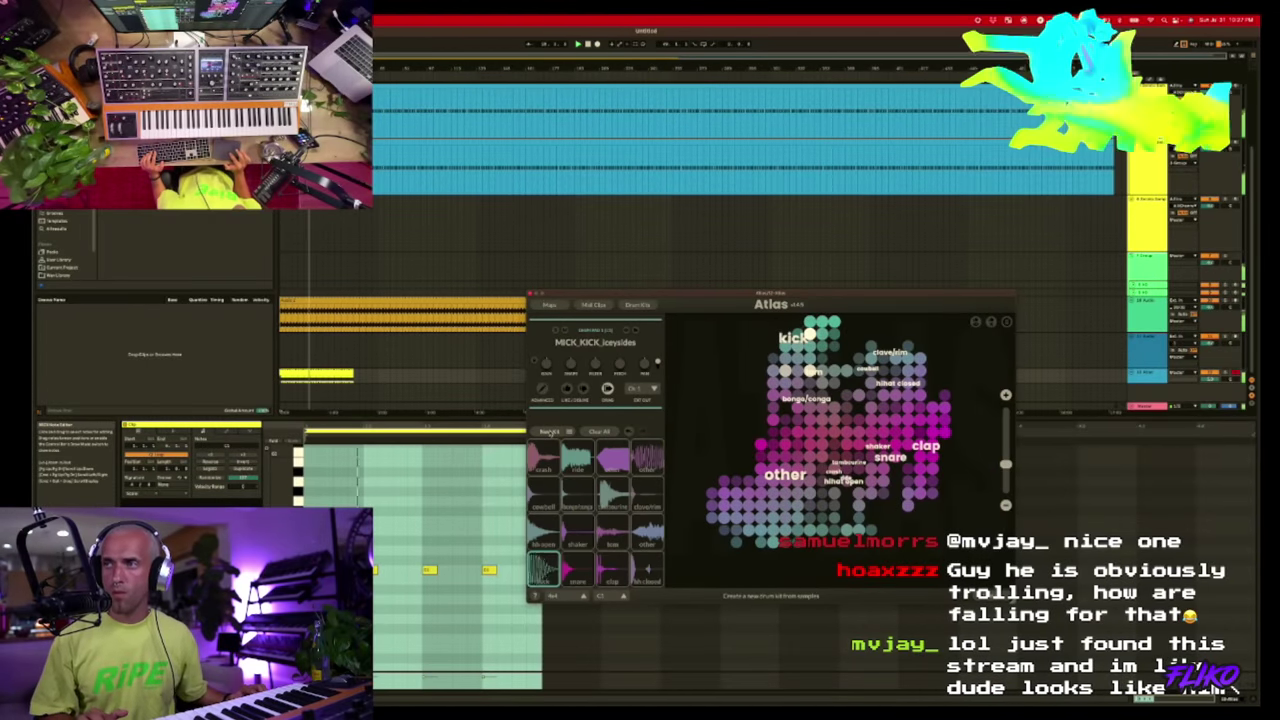
left_click(549, 432)
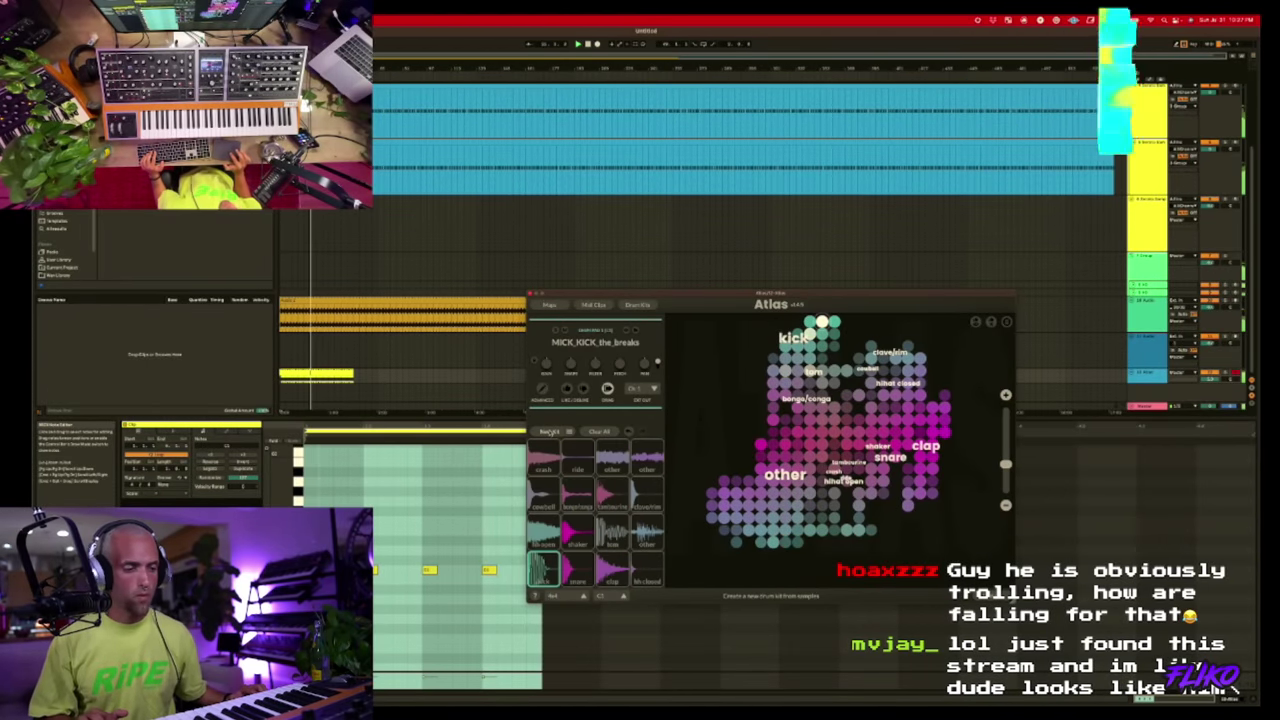
left_click(549, 432)
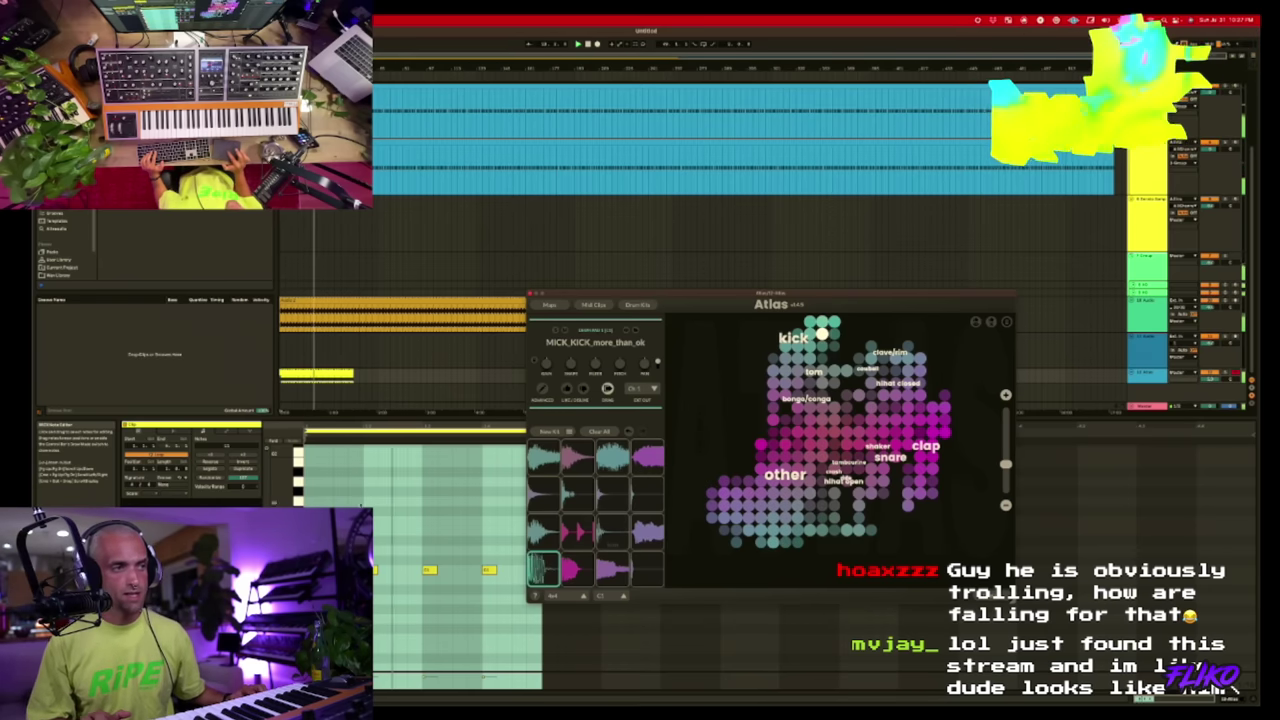
- Find the SP 1200 swing grooves in the browser and apply one to the drum MIDI clip
left_click(376, 505)
scroll(76, 251, "down", 3)
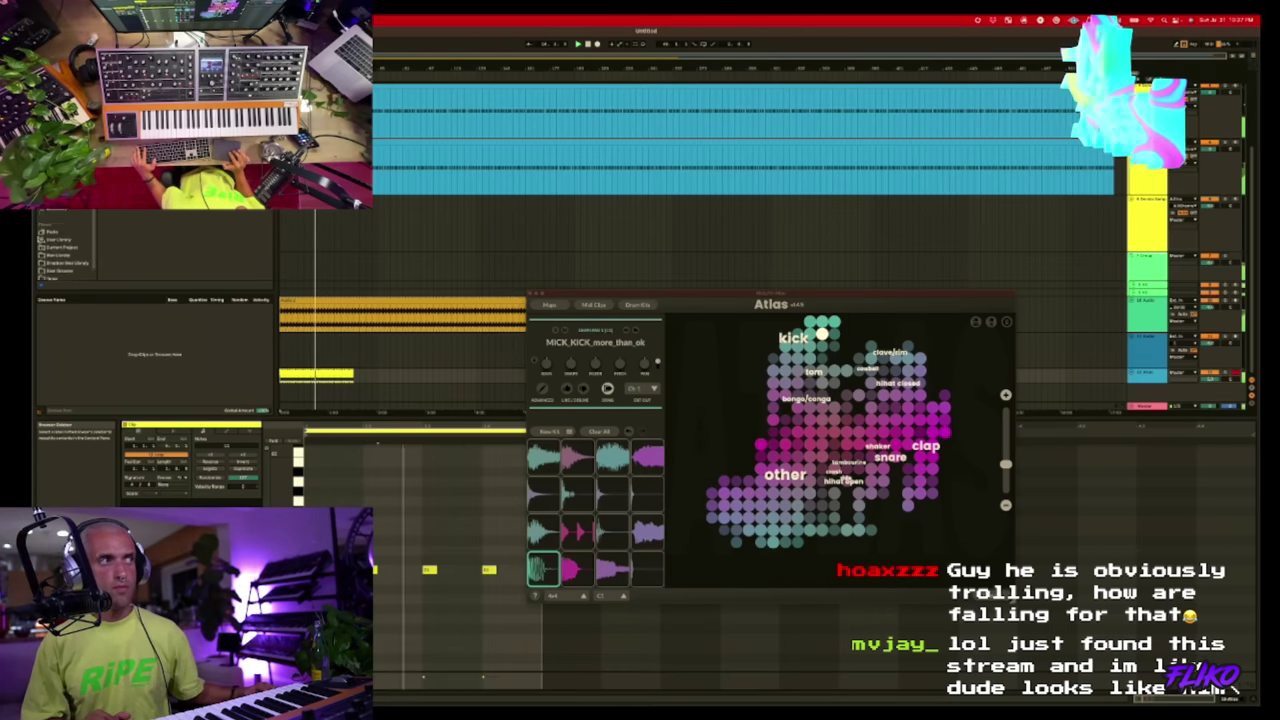
left_click(66, 262)
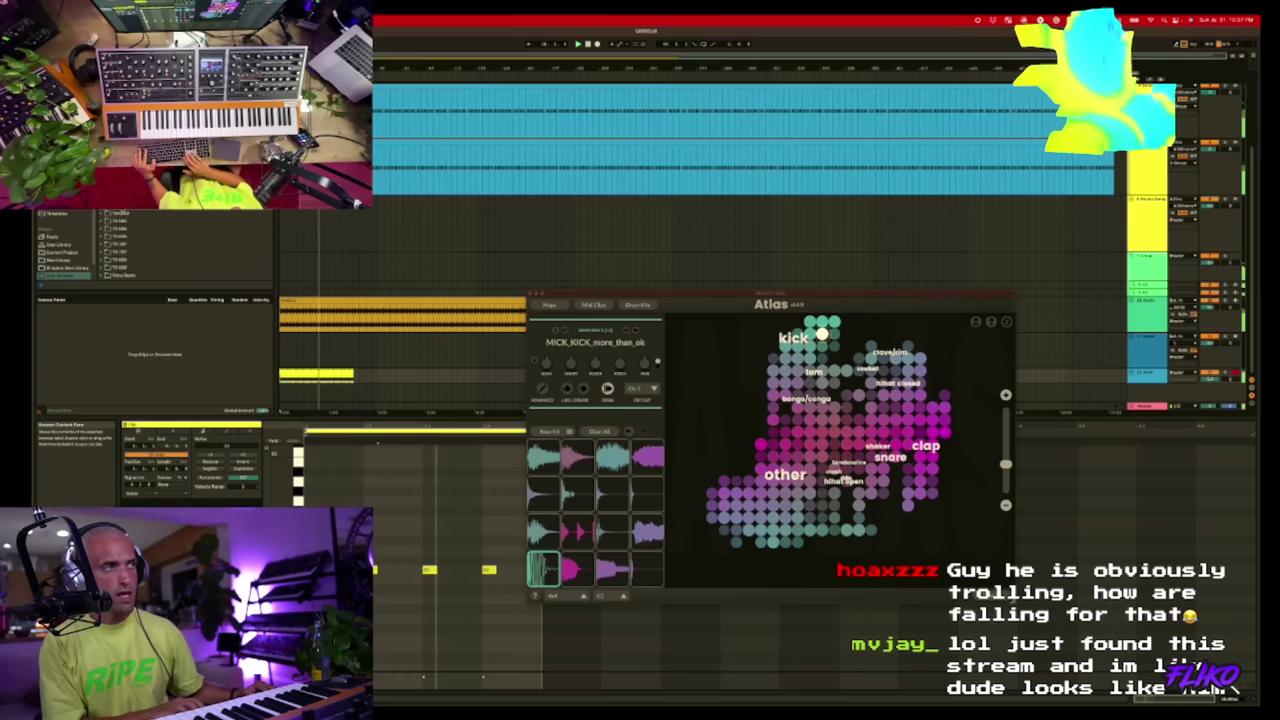
key("Right")
key("Down")
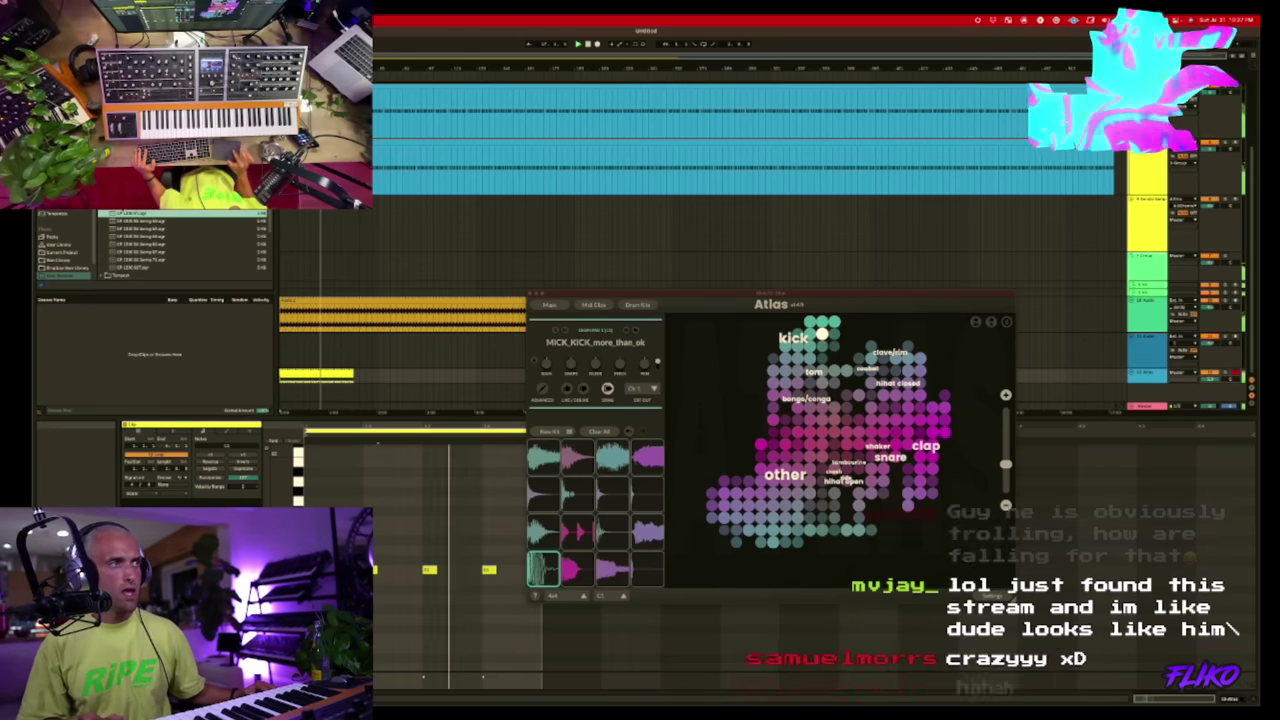
left_click_drag(140, 236, 421, 498)
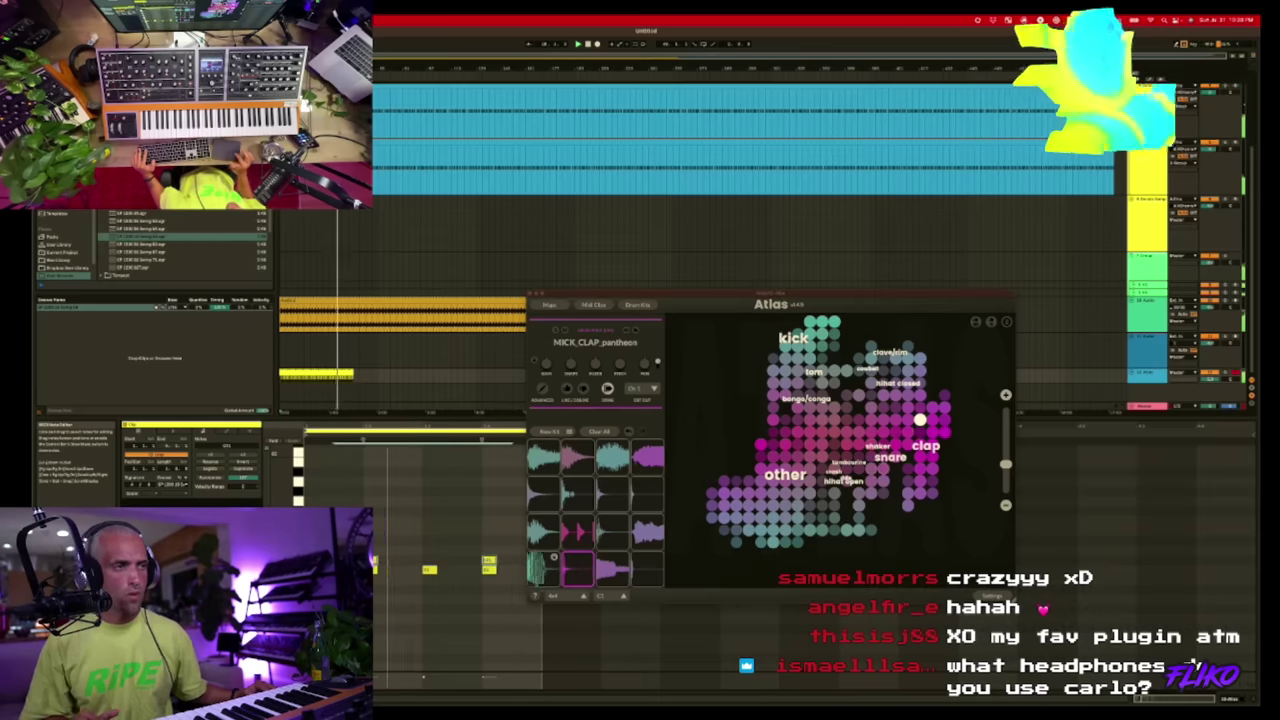
- Try other samples on the Atlas snare pad, and generate a new drum kit
left_click(872, 481)
left_click(589, 566)
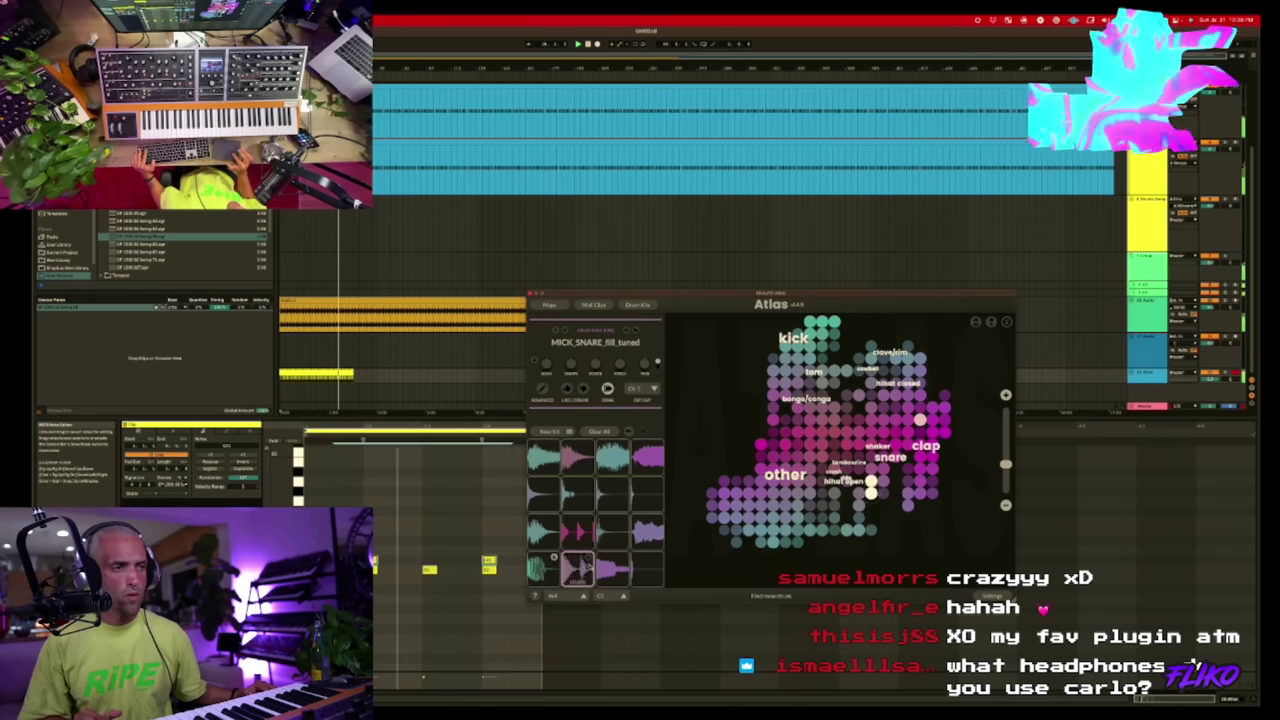
left_click(589, 566)
left_click(547, 432)
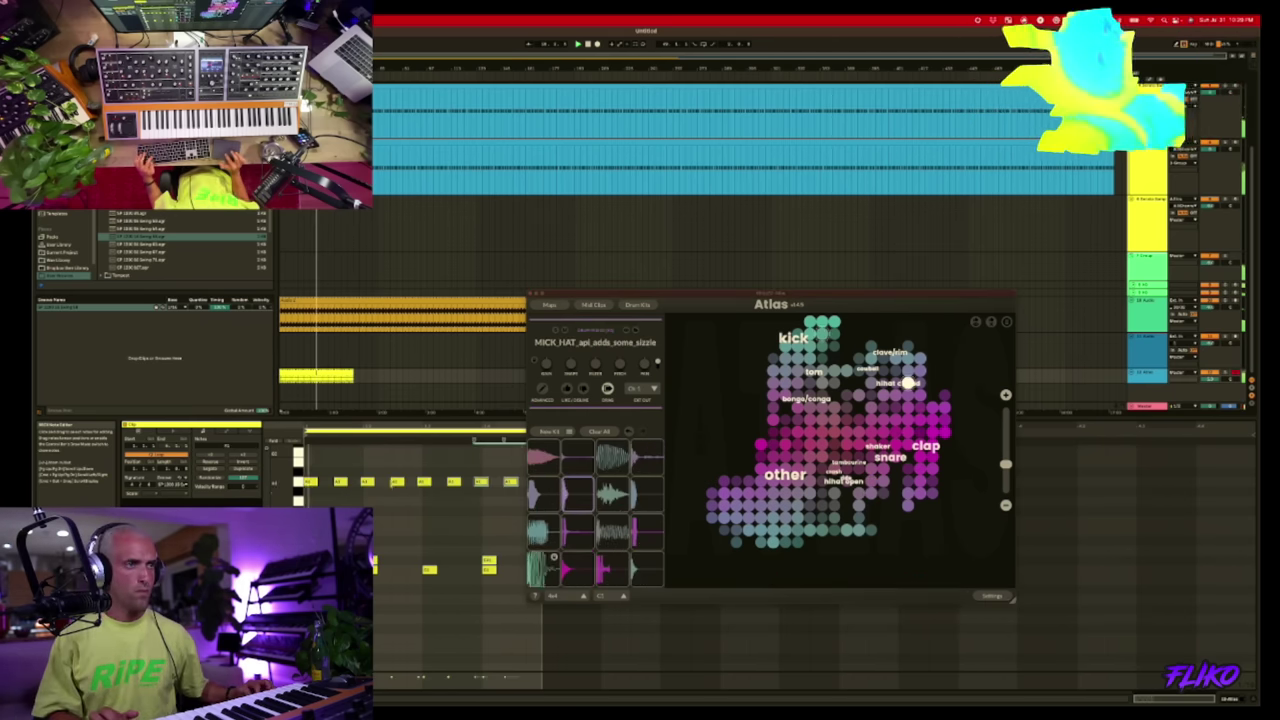
- Select the hi-hat notes in the drum clip and duplicate them along the pattern
left_click_drag(333, 493, 305, 480)
key("super+d")
key("super+d")
key("super+d")
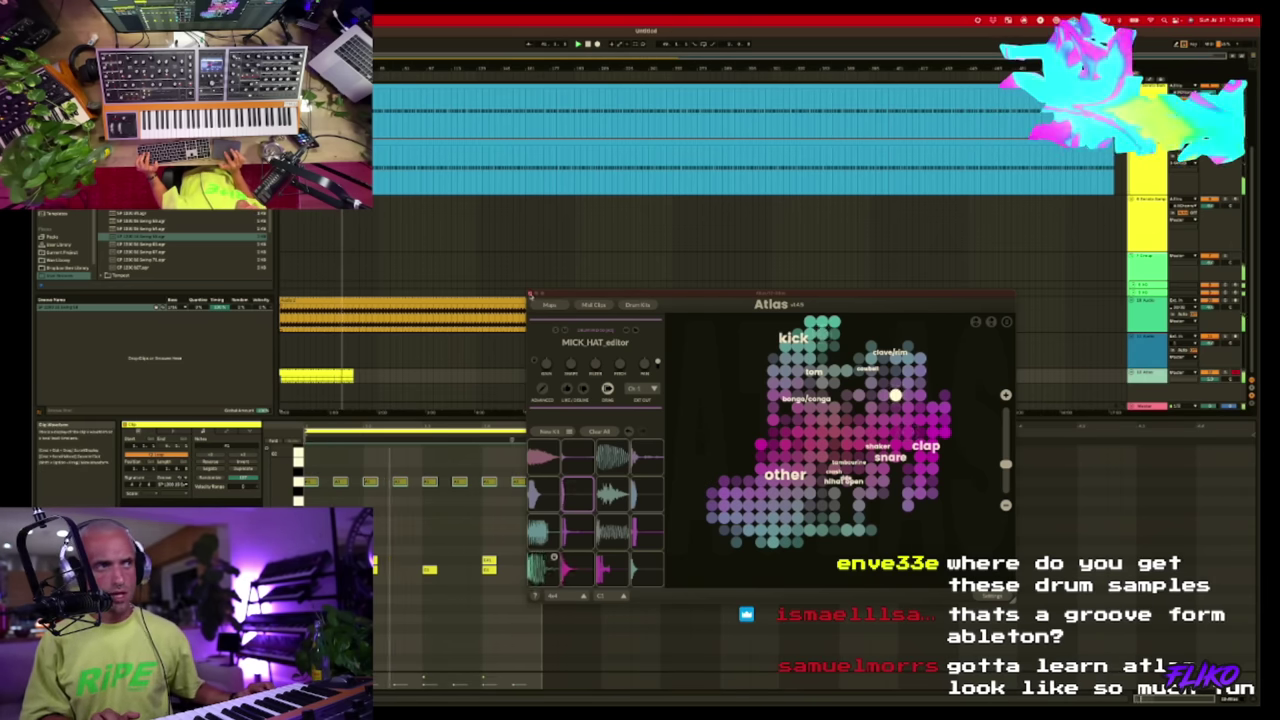
- Close Atlas, search the plug-ins and load the Wavesfactory Cassette effect on the Atlas track
left_click(530, 295)
double_click(1146, 374)
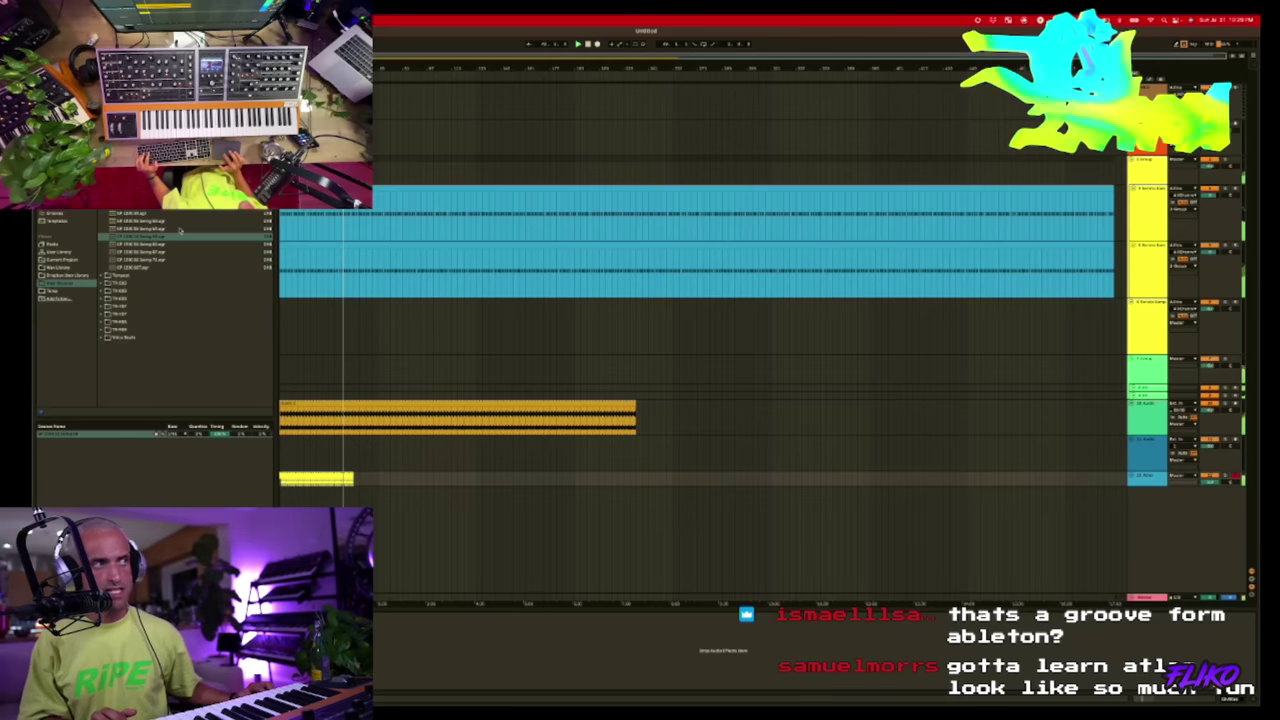
left_click(55, 190)
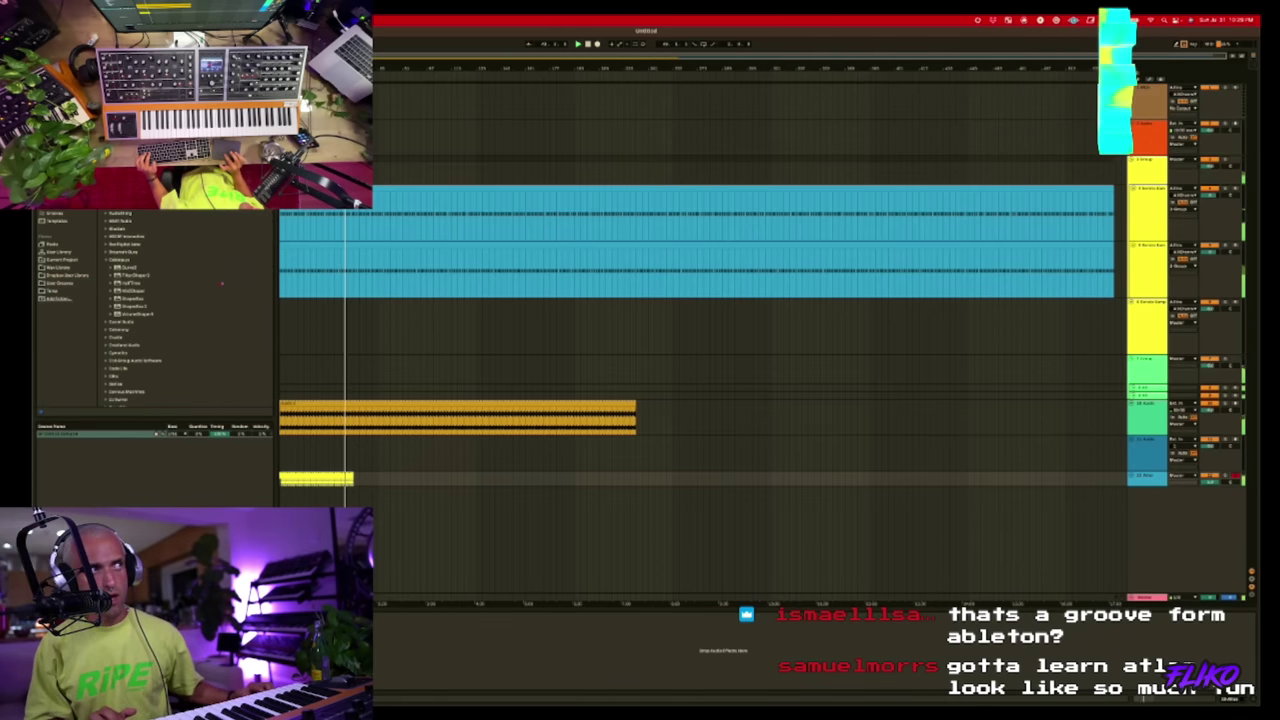
key("super+f")
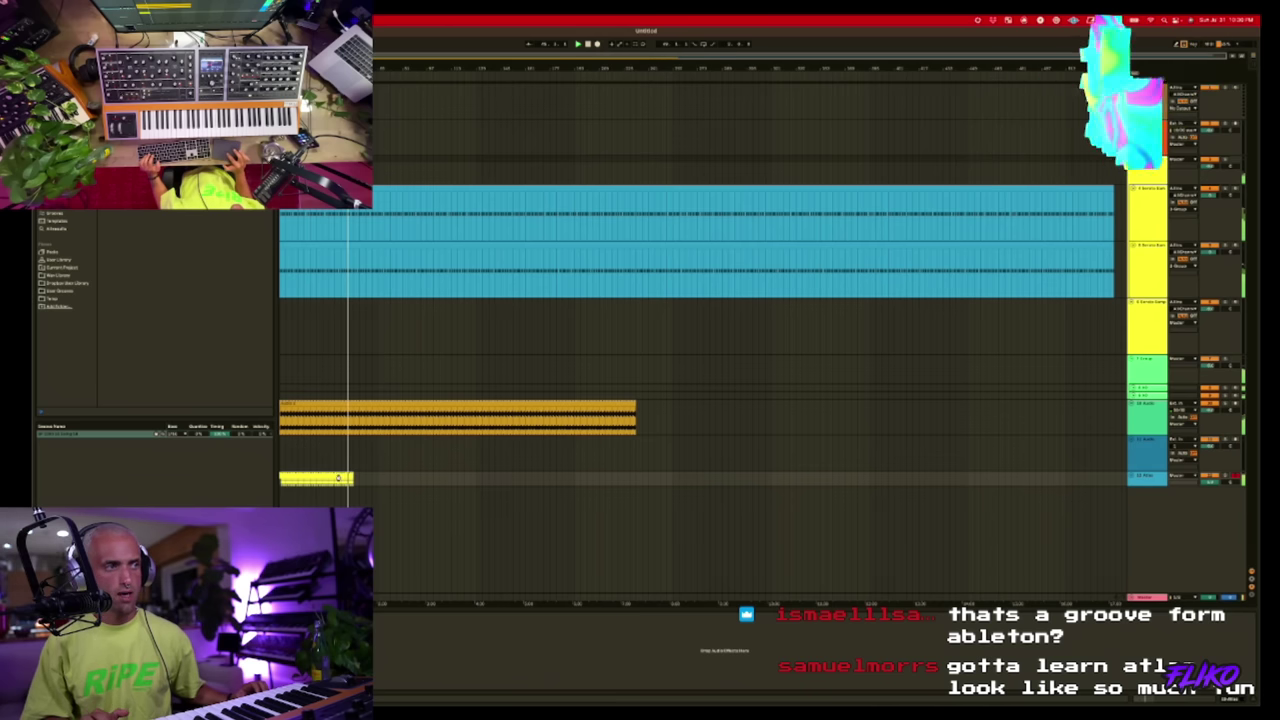
key("Return")
left_click(608, 357)
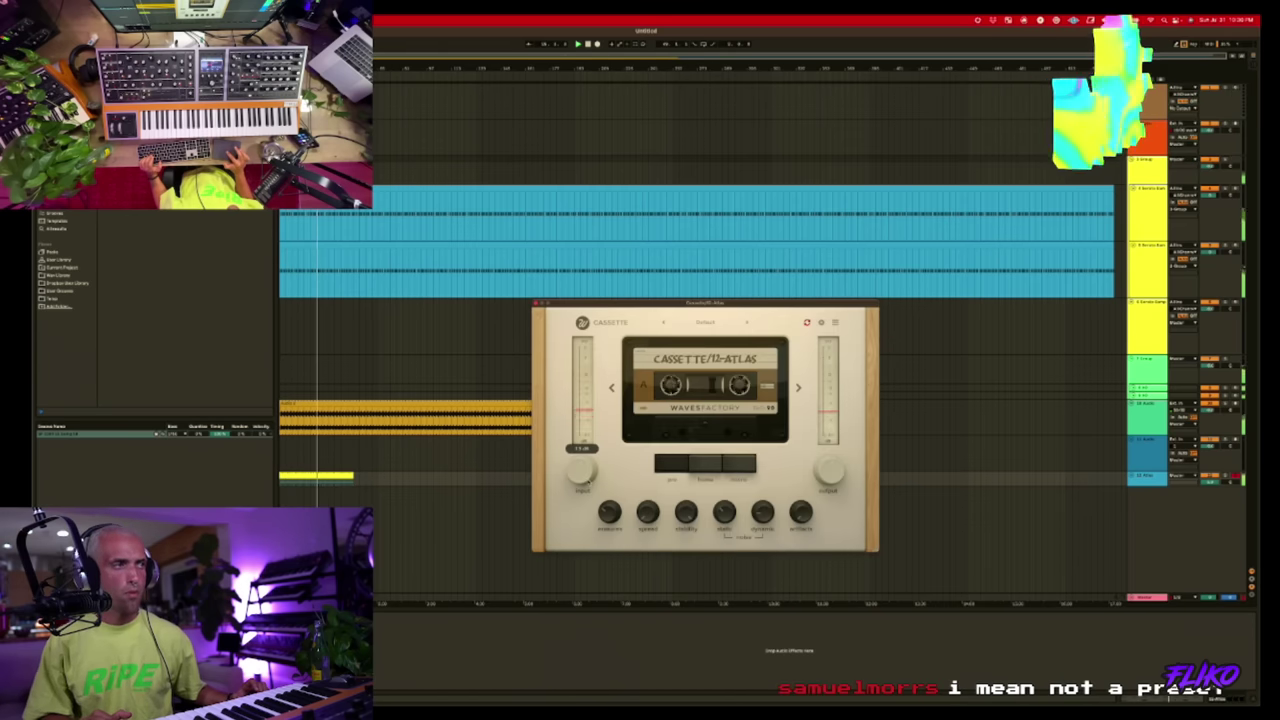
mouse_move(836, 481)
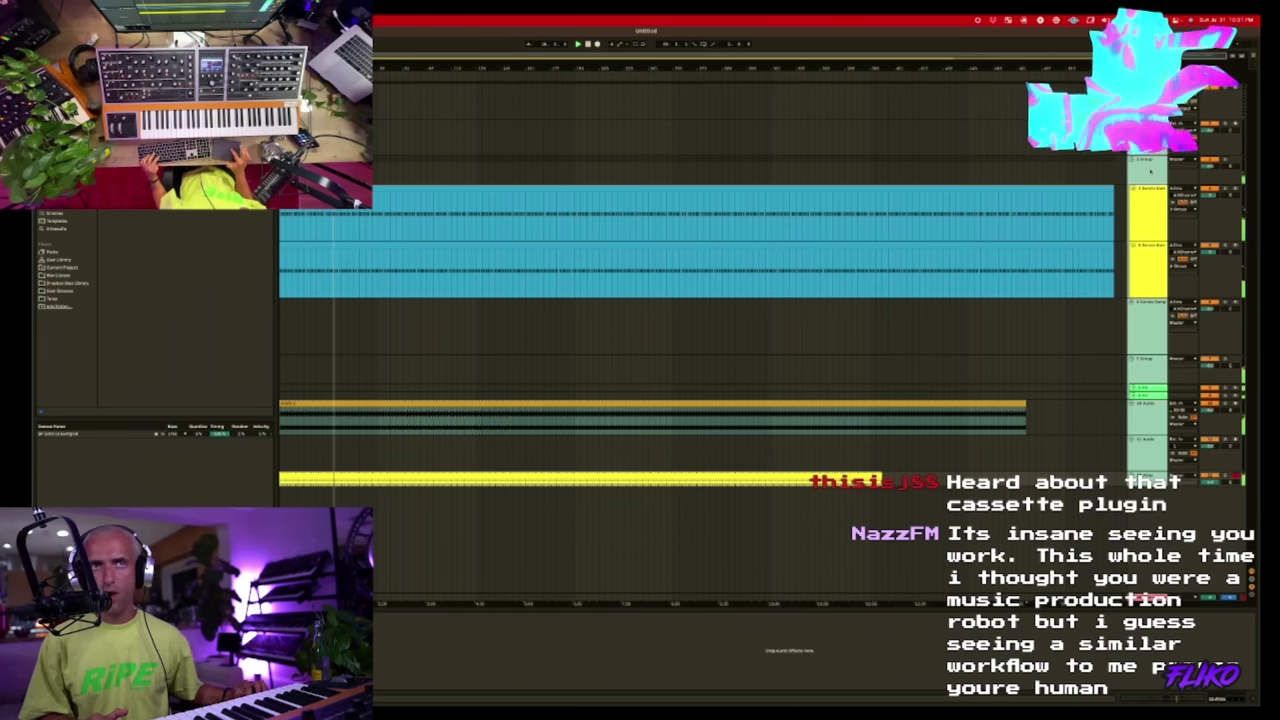
- Group all the selected tracks, fold the new group and restart playback
key("super+g")
left_click(1133, 88)
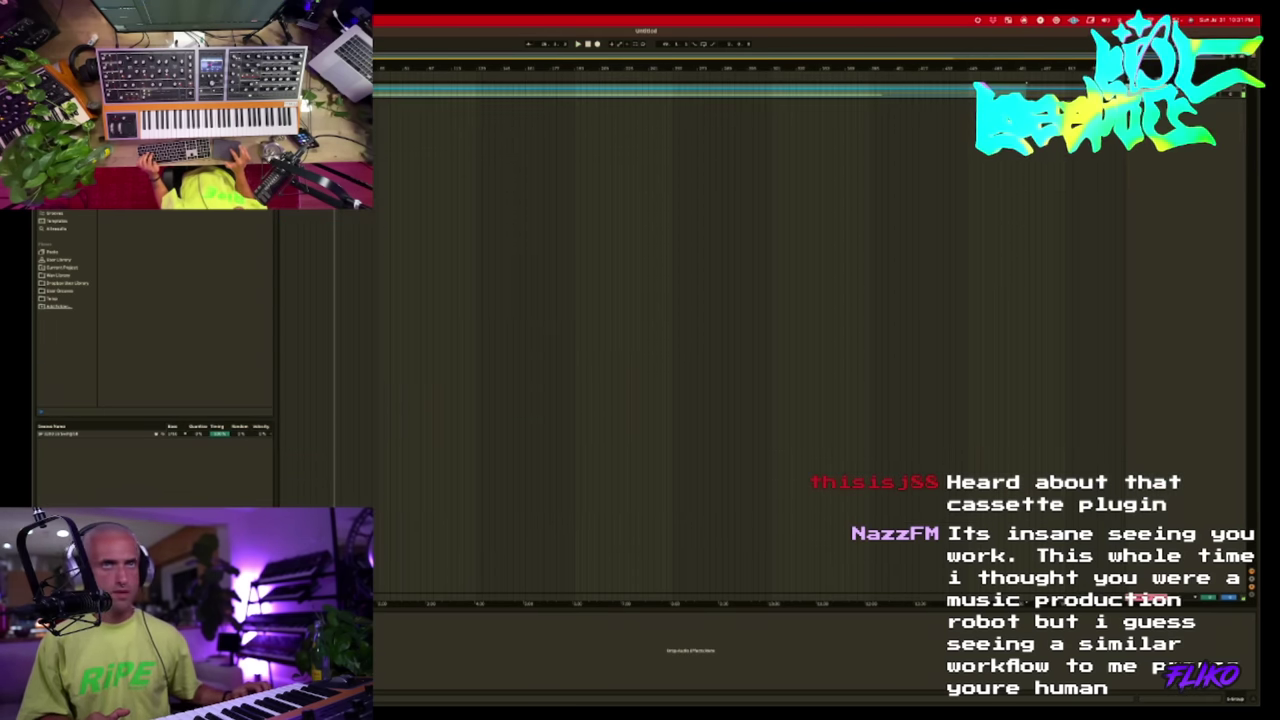
key("space")
key("space")
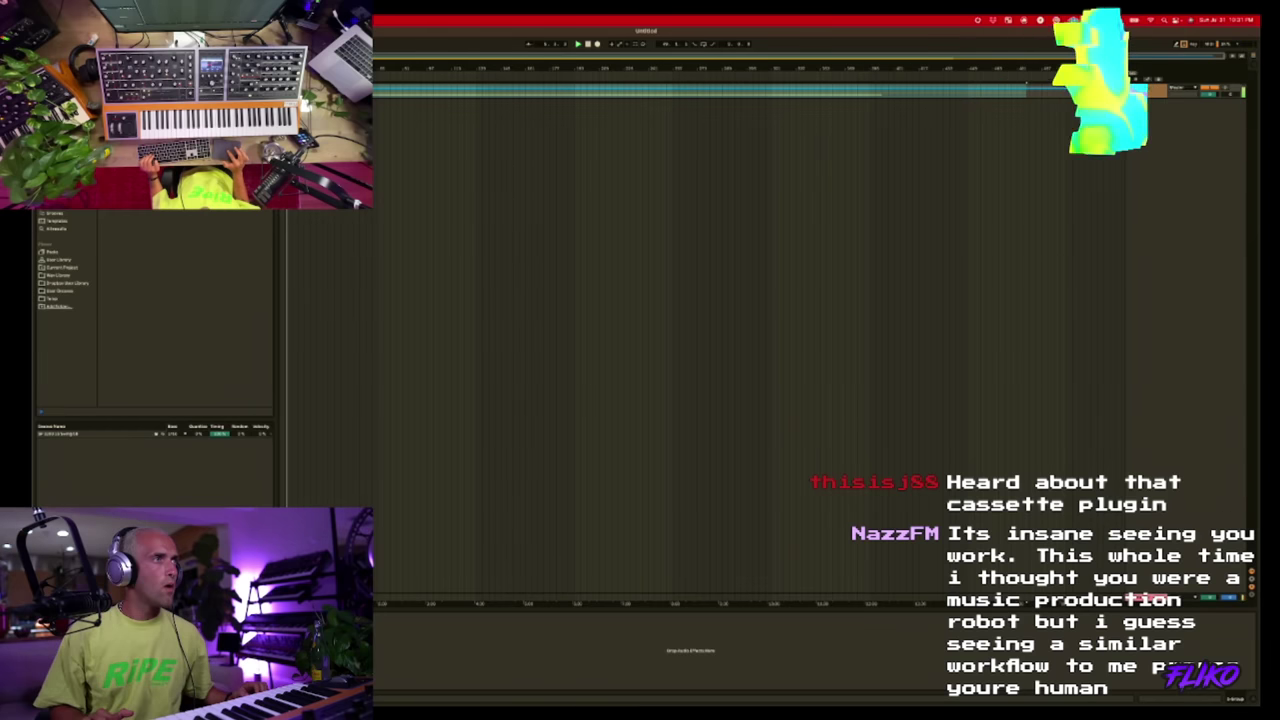
- Load RIFT Feedback Lite on the new group and set its feedback mode to SYNC
key("Return")
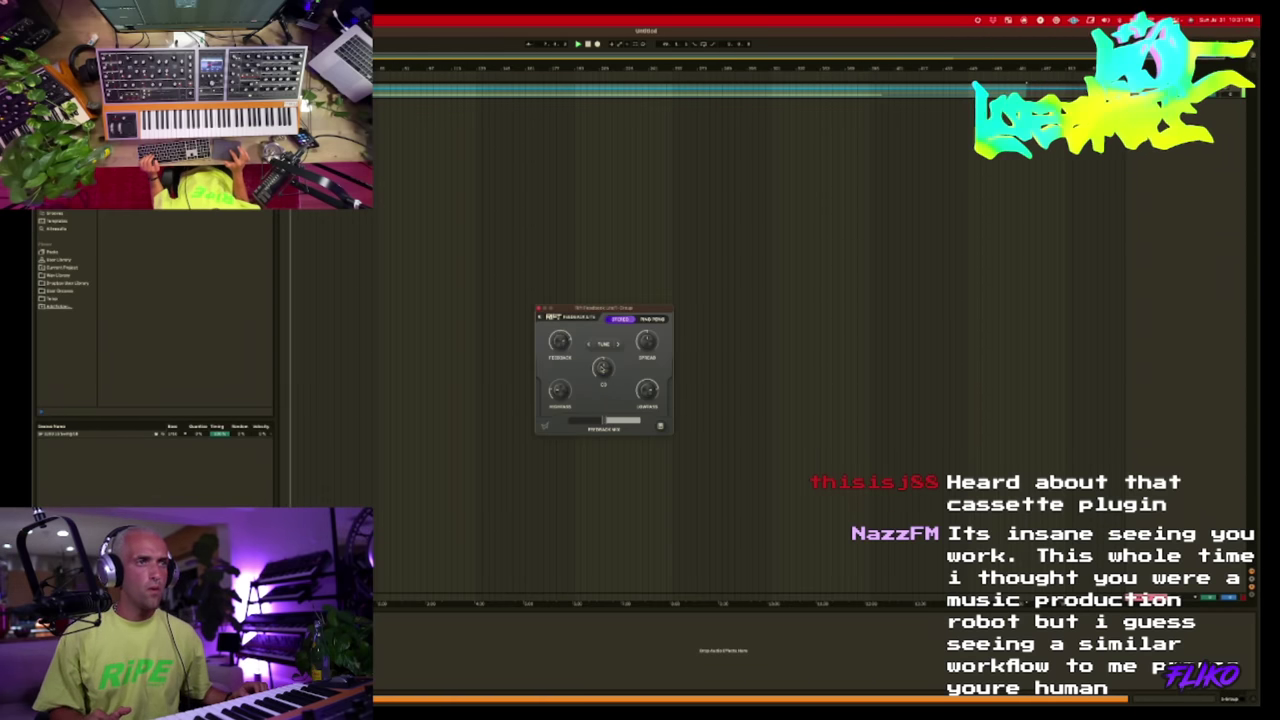
left_click(607, 354)
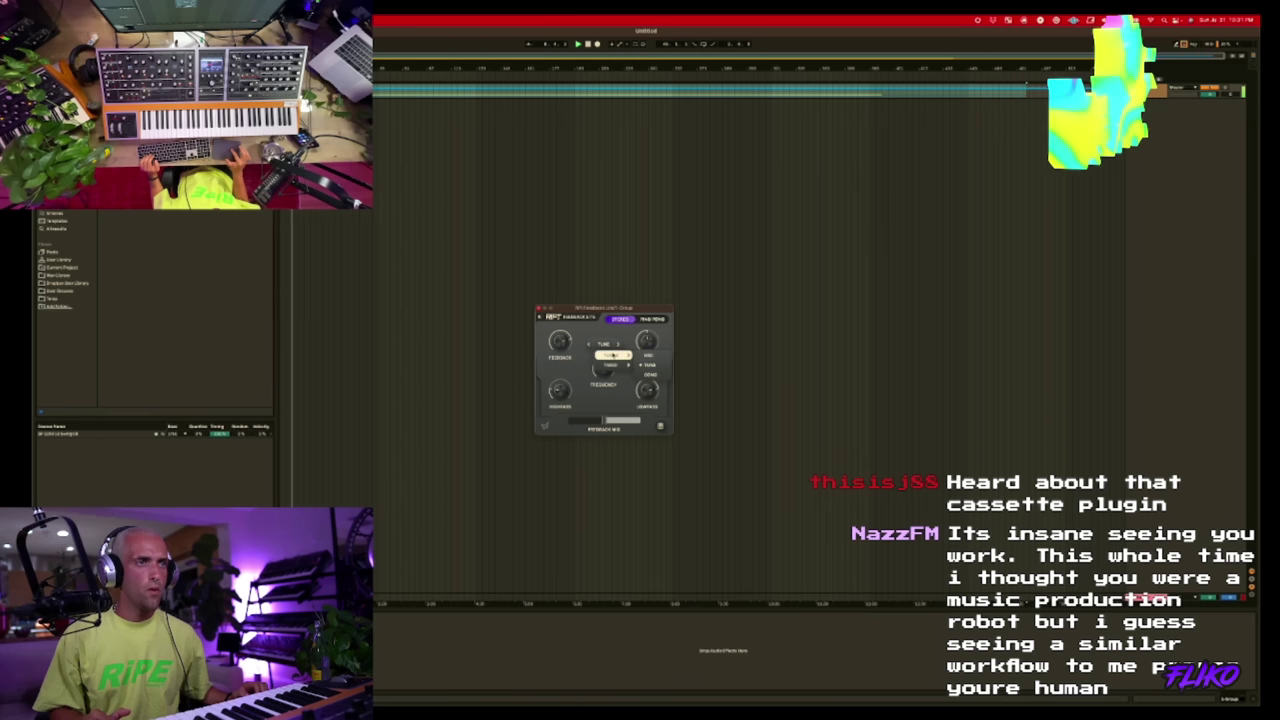
mouse_move(625, 366)
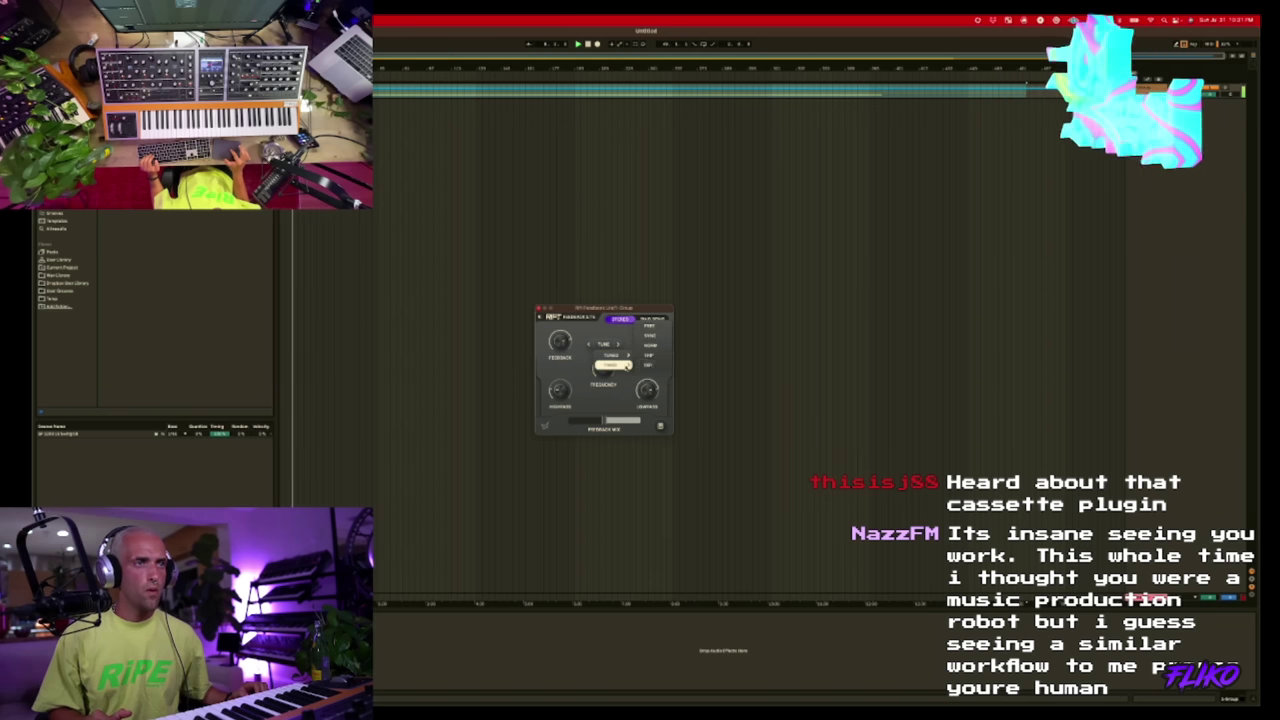
left_click(655, 336)
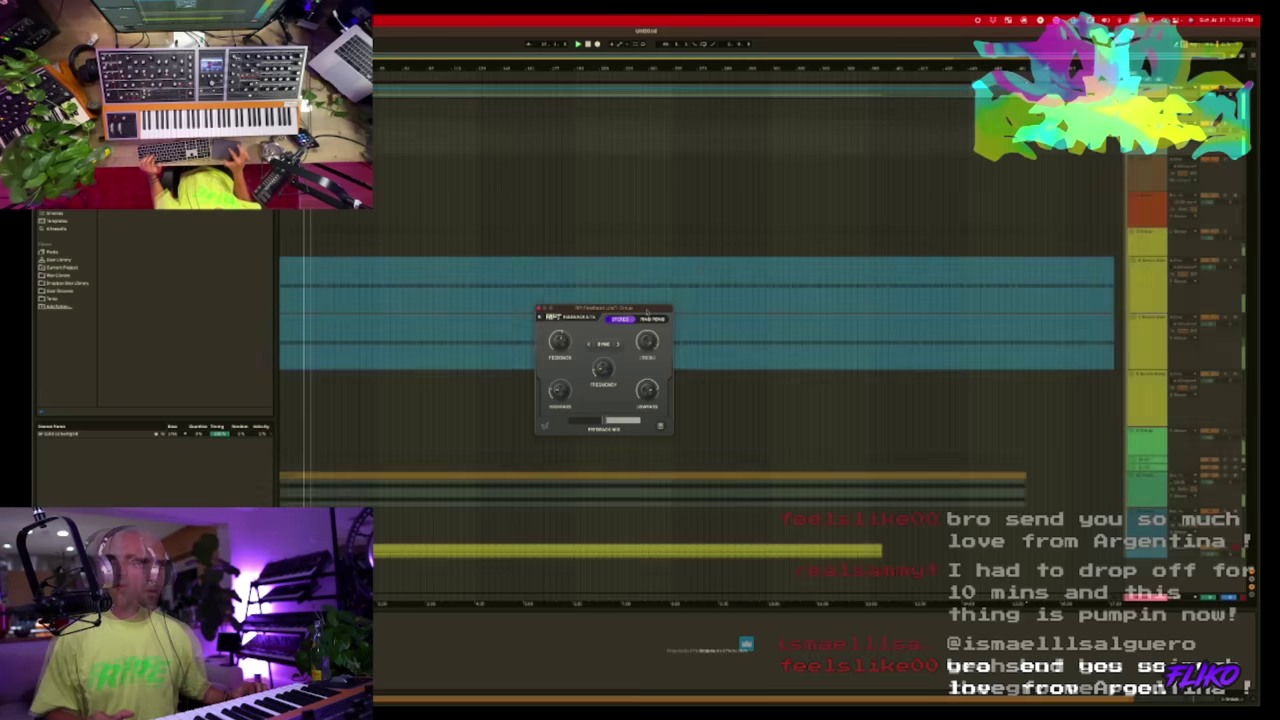
scroll(750, 340, "down", 8)
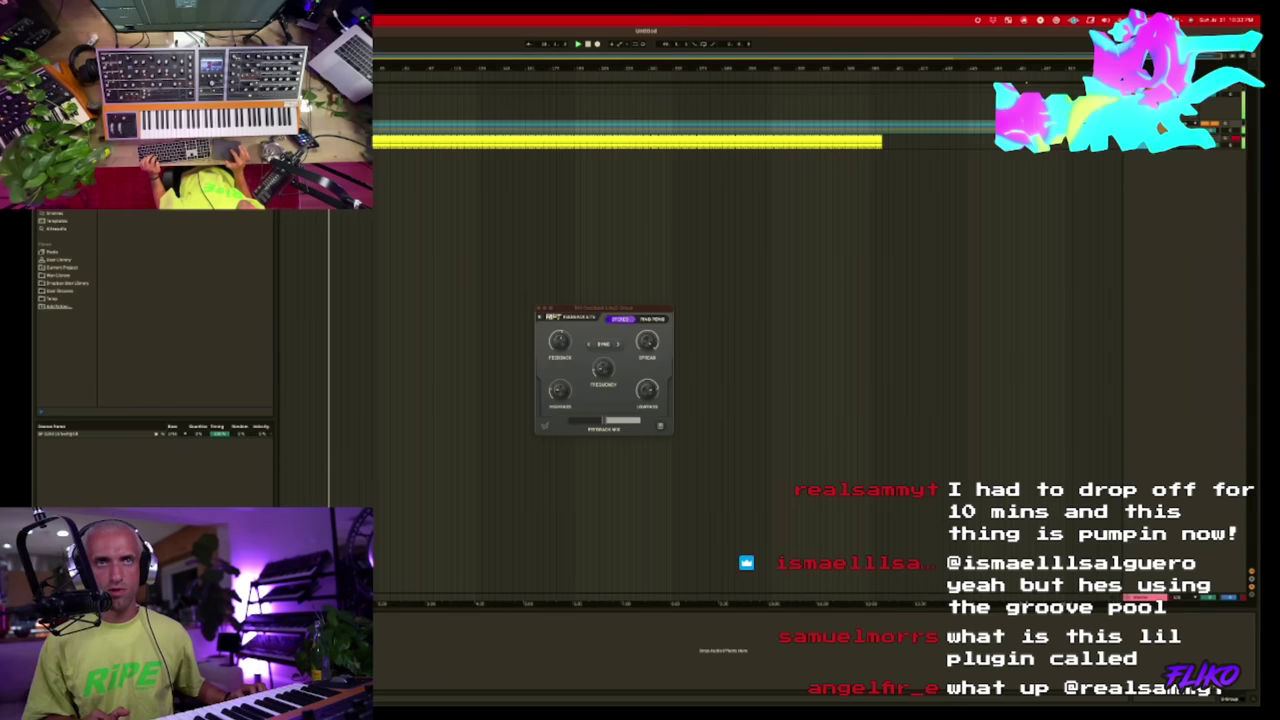
- Adjust the FREQUENCY control in RIFT Feedback Lite
left_click(600, 365)
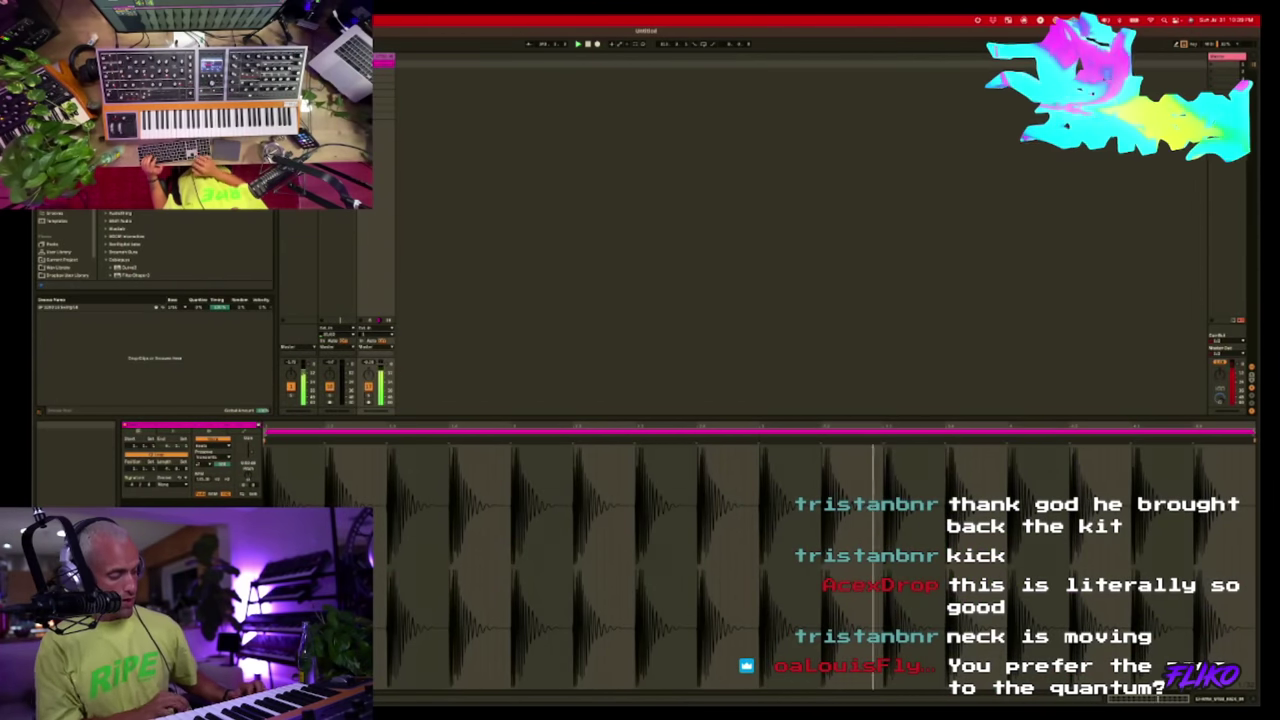
- Search the browser for Wavesfactory Cassette, load it on the kick track and move its window out of the way
key("super+f")
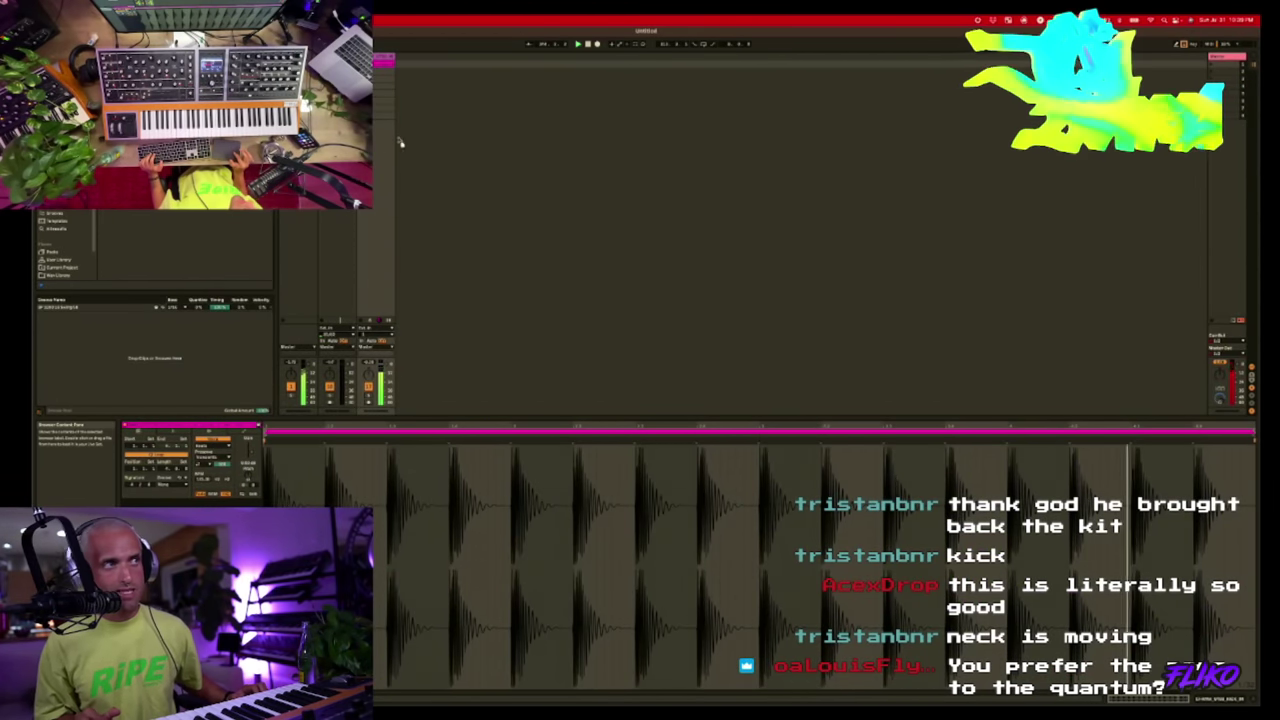
key("Return")
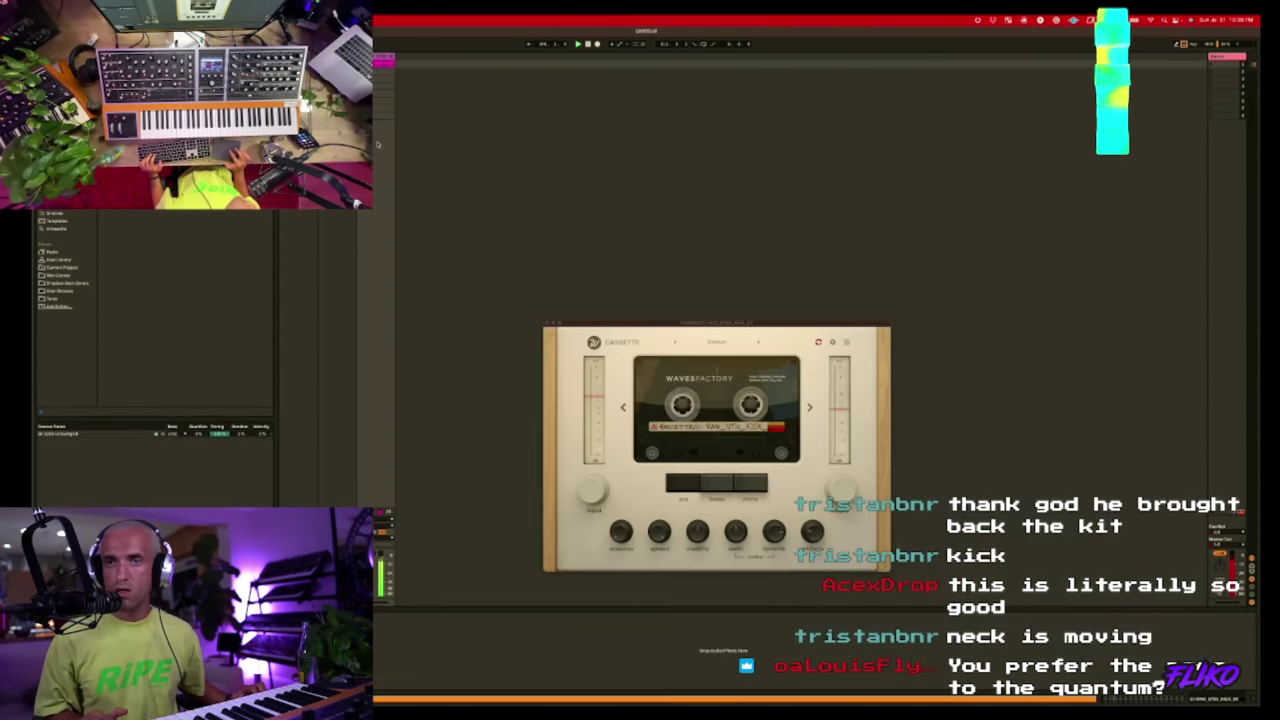
left_click_drag(768, 329, 924, 204)
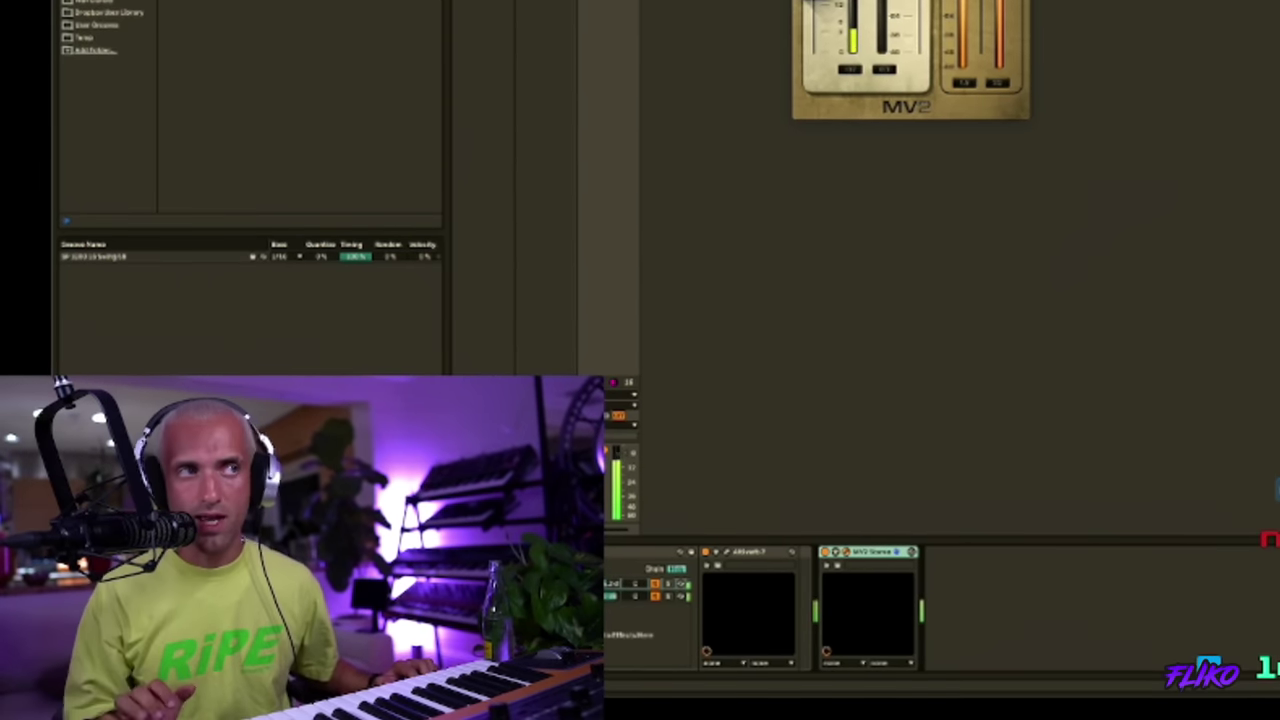
- Hide the MV2 window and shape a gentle low-shelf cut in FabFilter Pro-Q on the kick track, pausing and resuming playback
key("ctrl+alt+p")
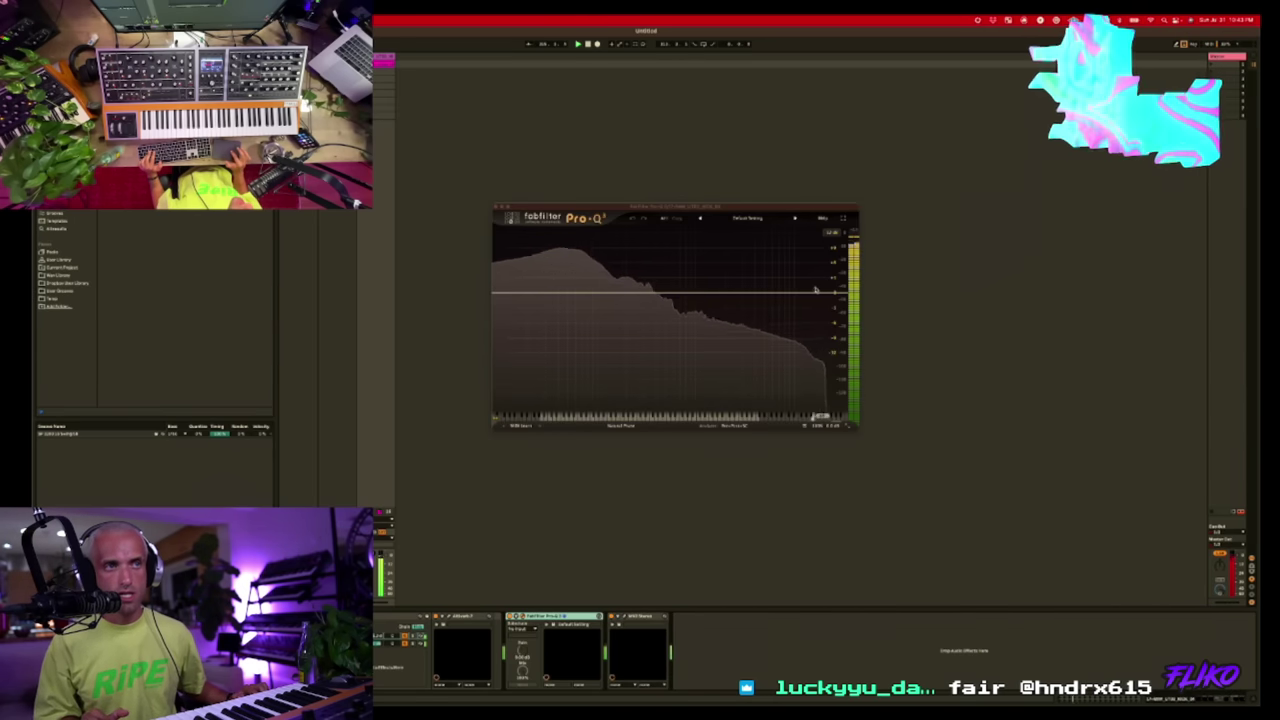
left_click_drag(493, 294, 599, 310)
key("space")
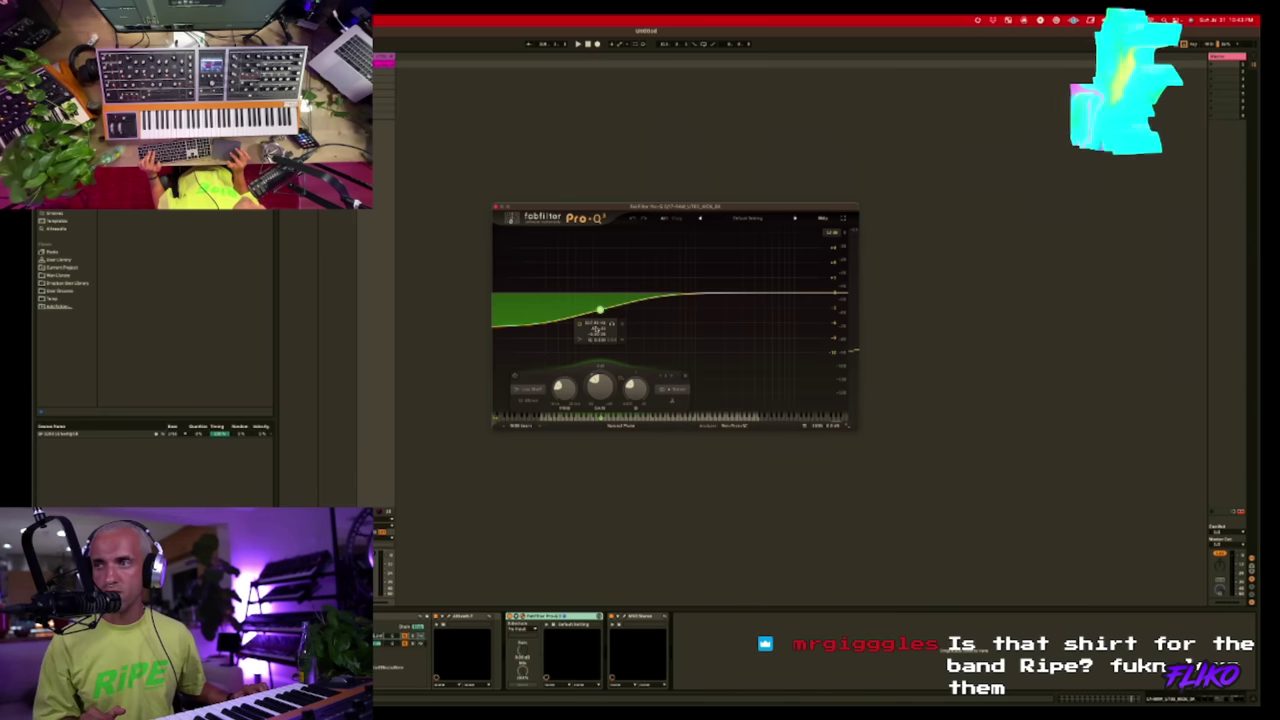
key("space")
left_click_drag(598, 329, 575, 299)
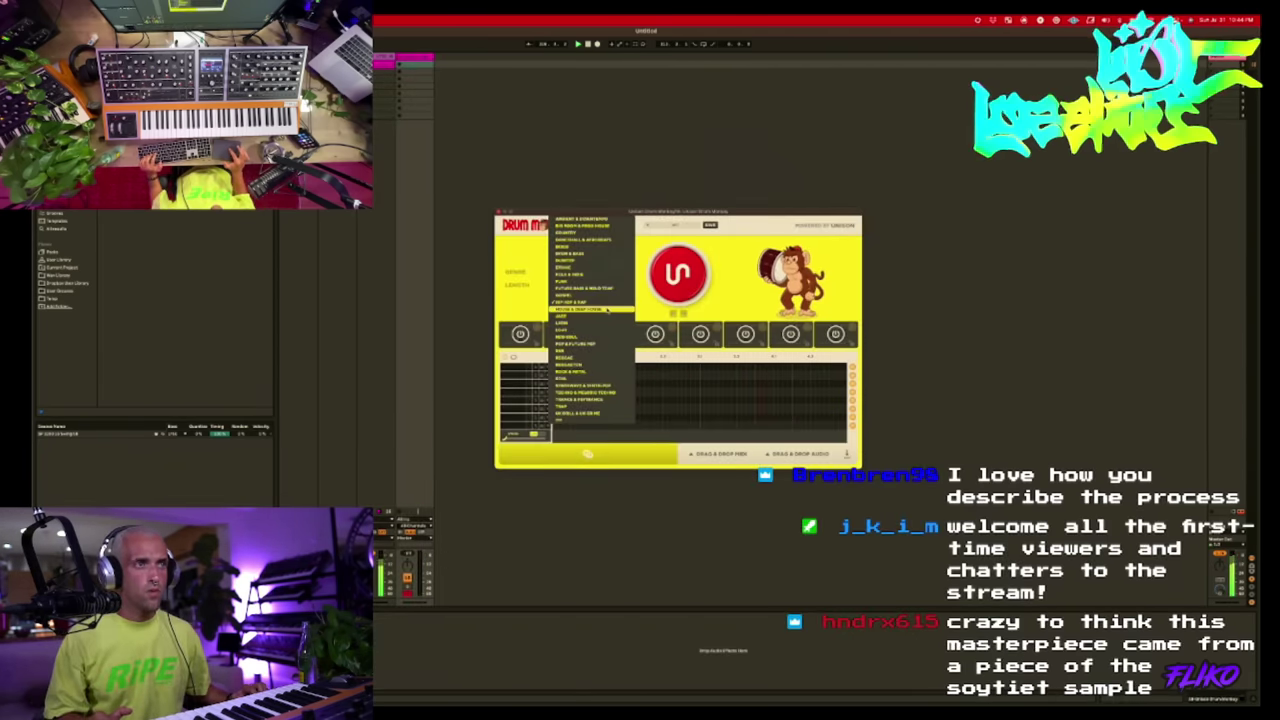
- Generate a House & Deep House pattern in Drum Monkey, check the sample in the fourth drum slot and close the plug-in
left_click(607, 309)
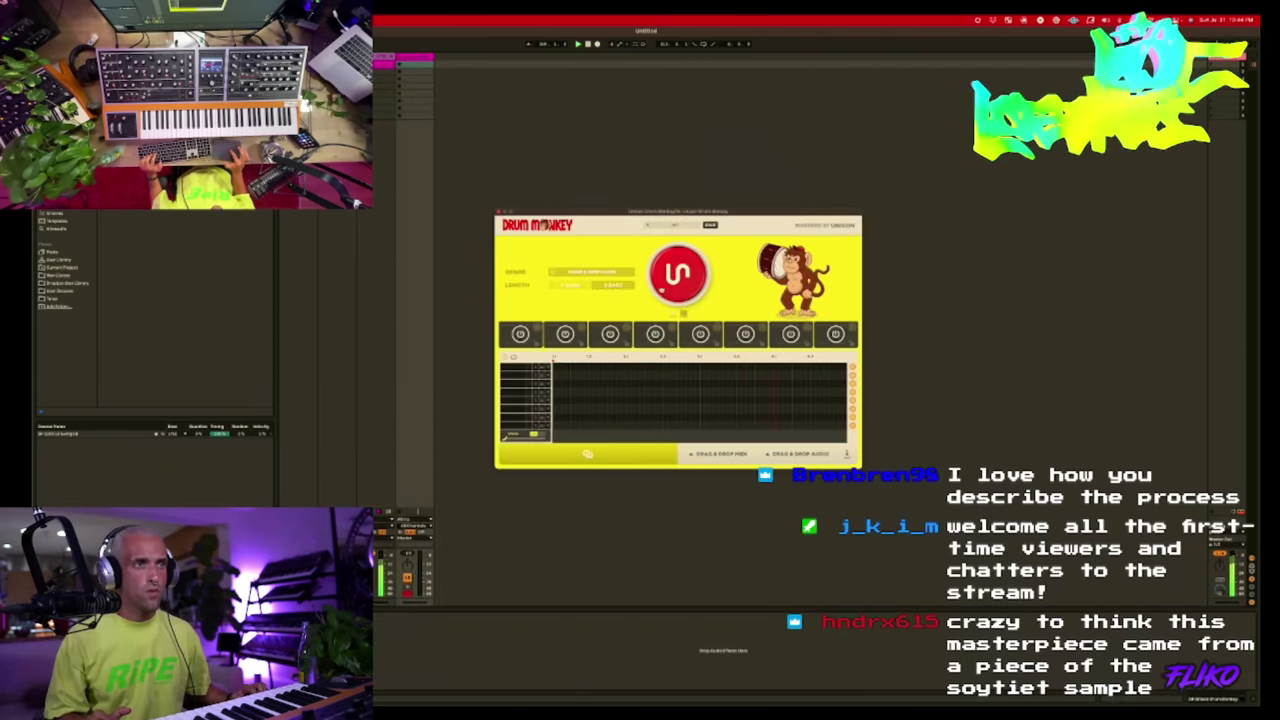
left_click(678, 273)
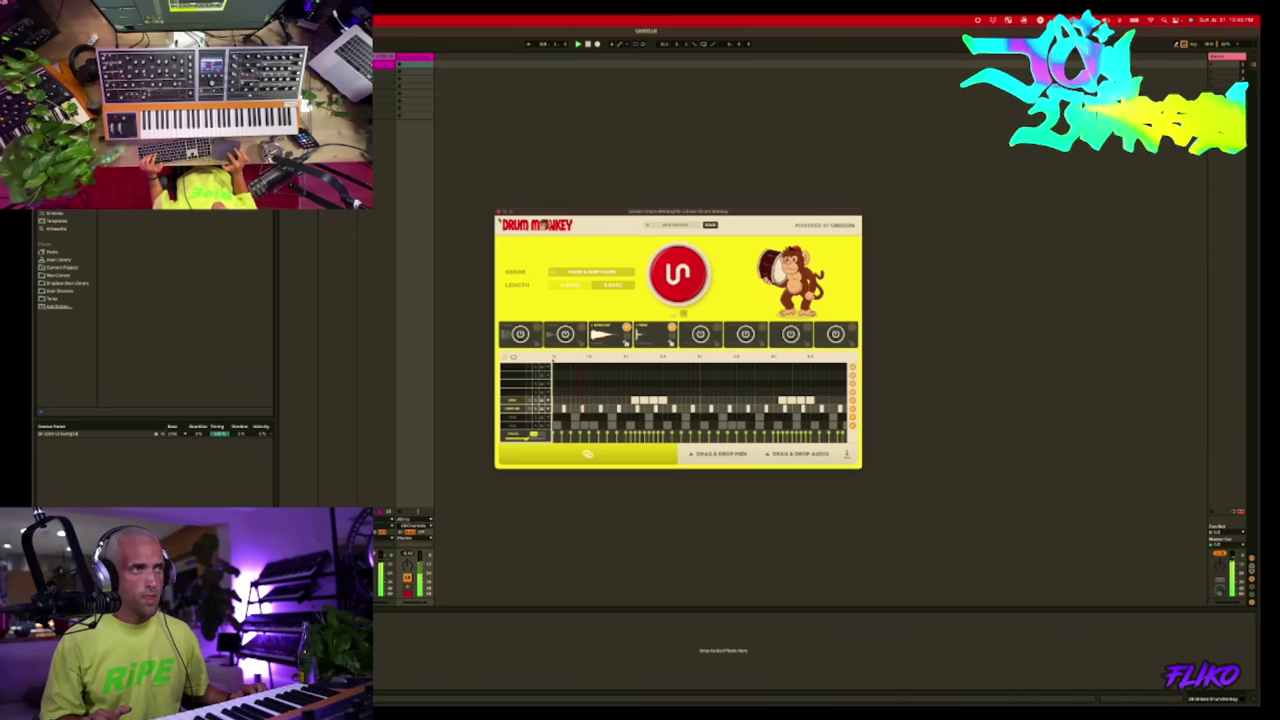
left_click(655, 334)
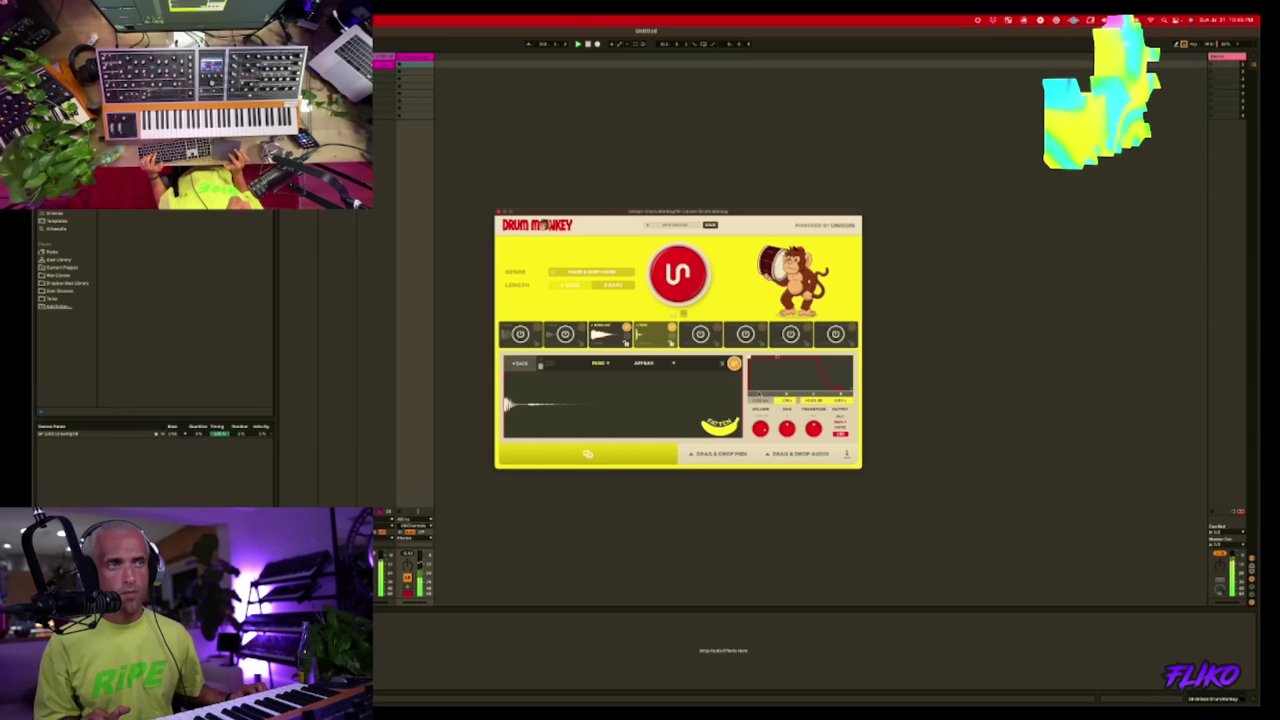
left_click(520, 364)
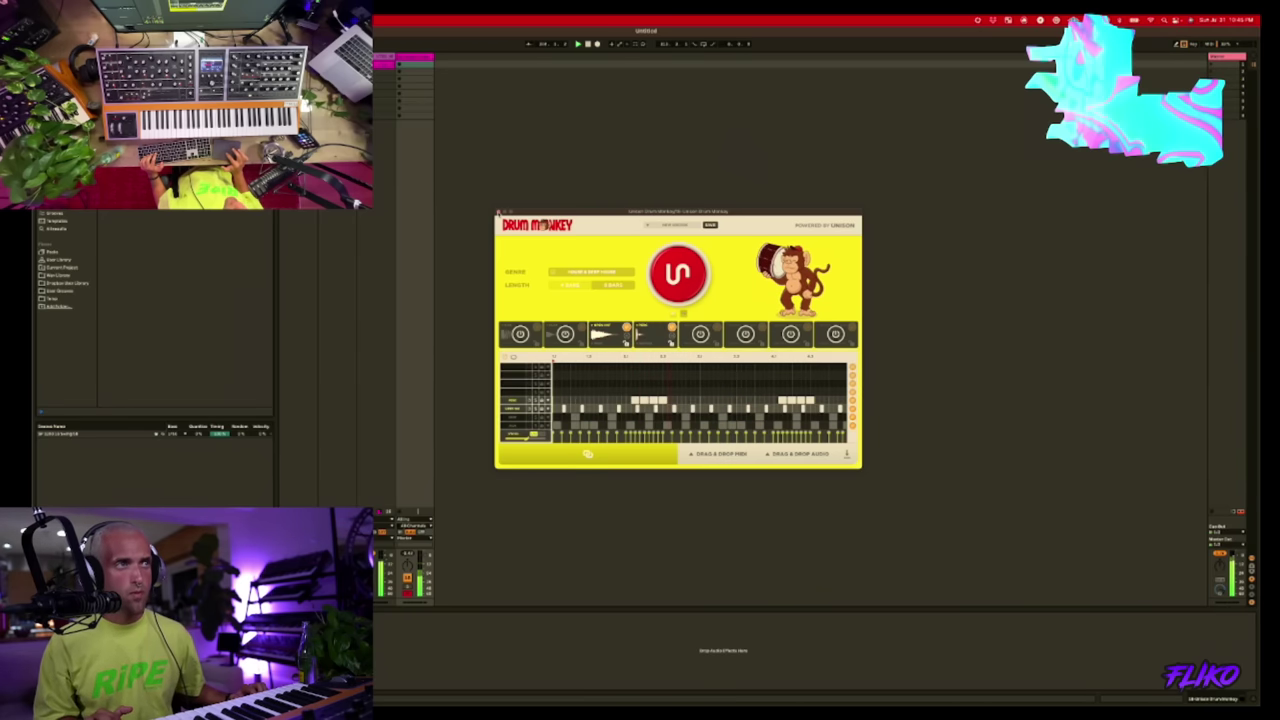
left_click(499, 213)
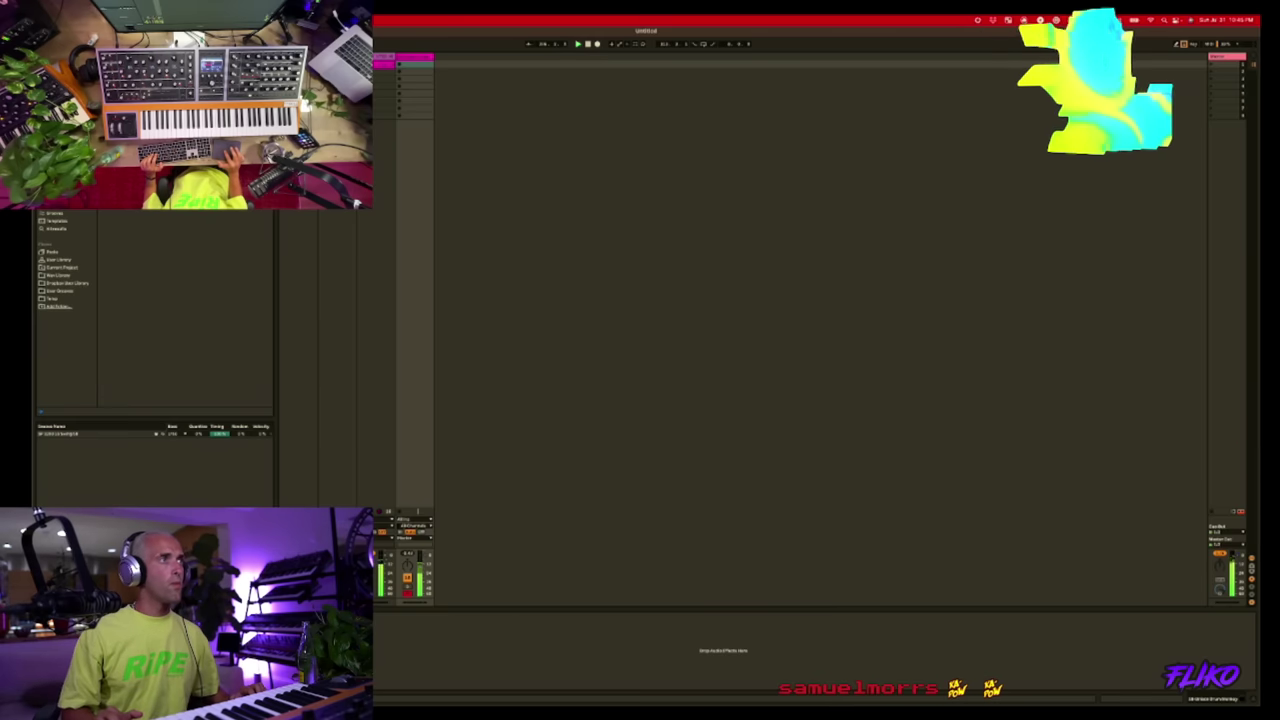
- Load another Unison Drum Monkey instance, close its window and duplicate its track
key("Return")
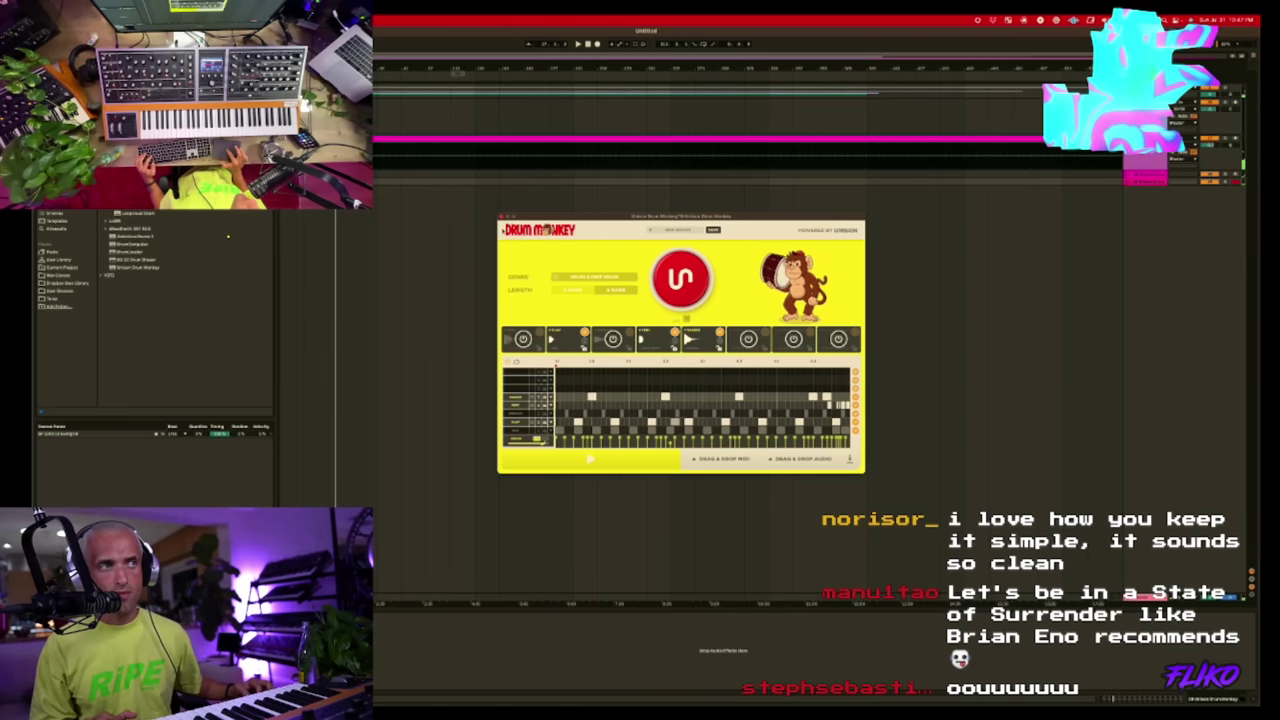
left_click(501, 217)
left_click(1154, 183)
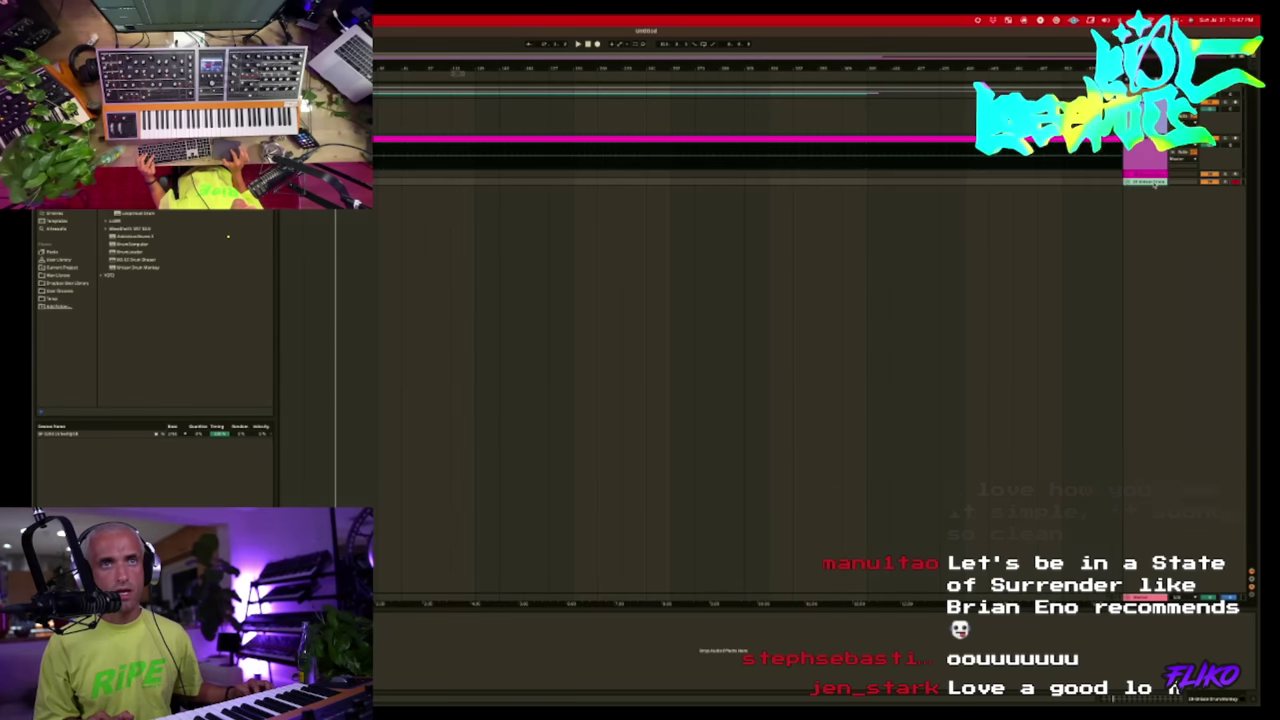
key("super+t")
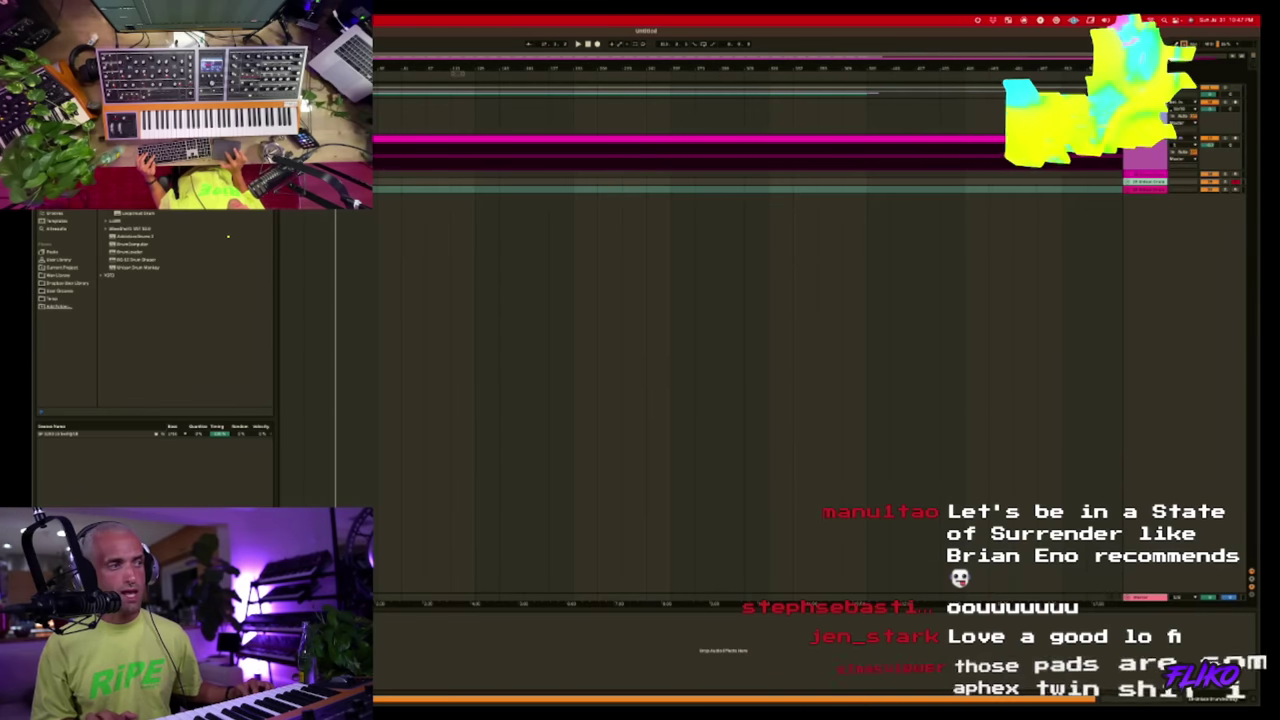
- Show the Drum Monkey windows of both tracks and switch off the second drum slot in the duplicate
key("super+alt+p")
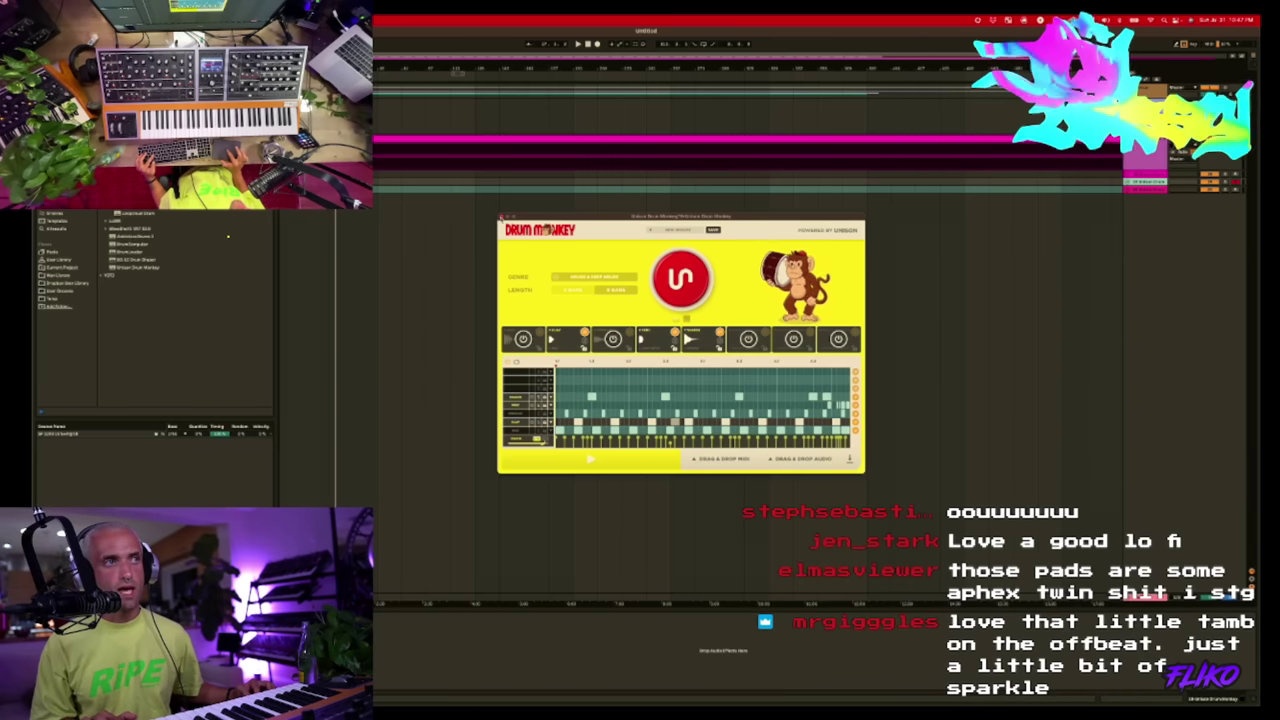
key("super+alt+p")
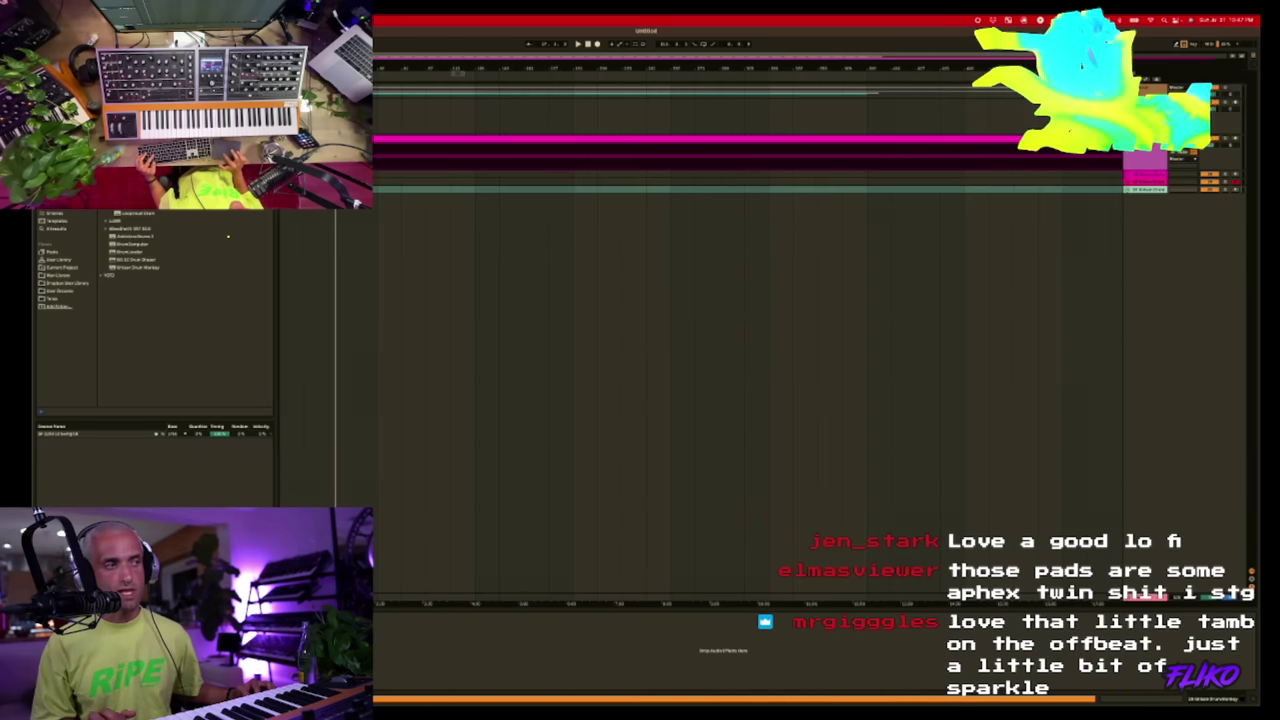
key("super+alt+p")
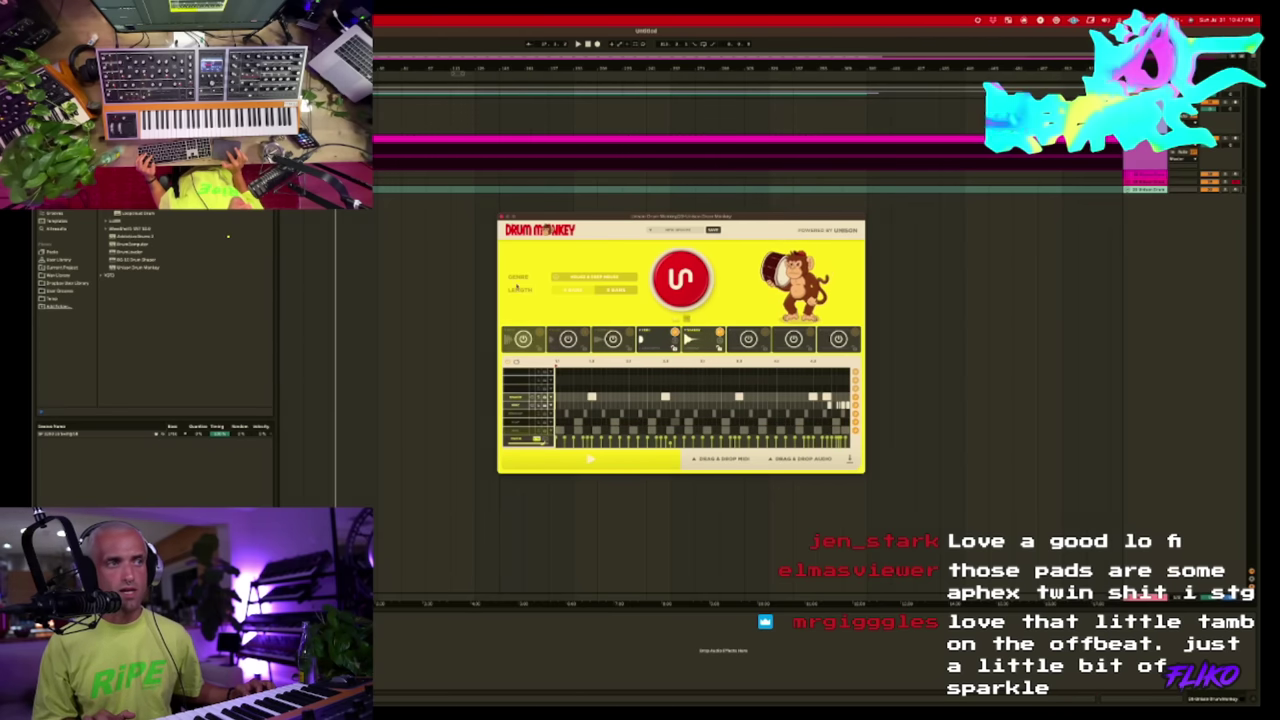
key("super+alt+p")
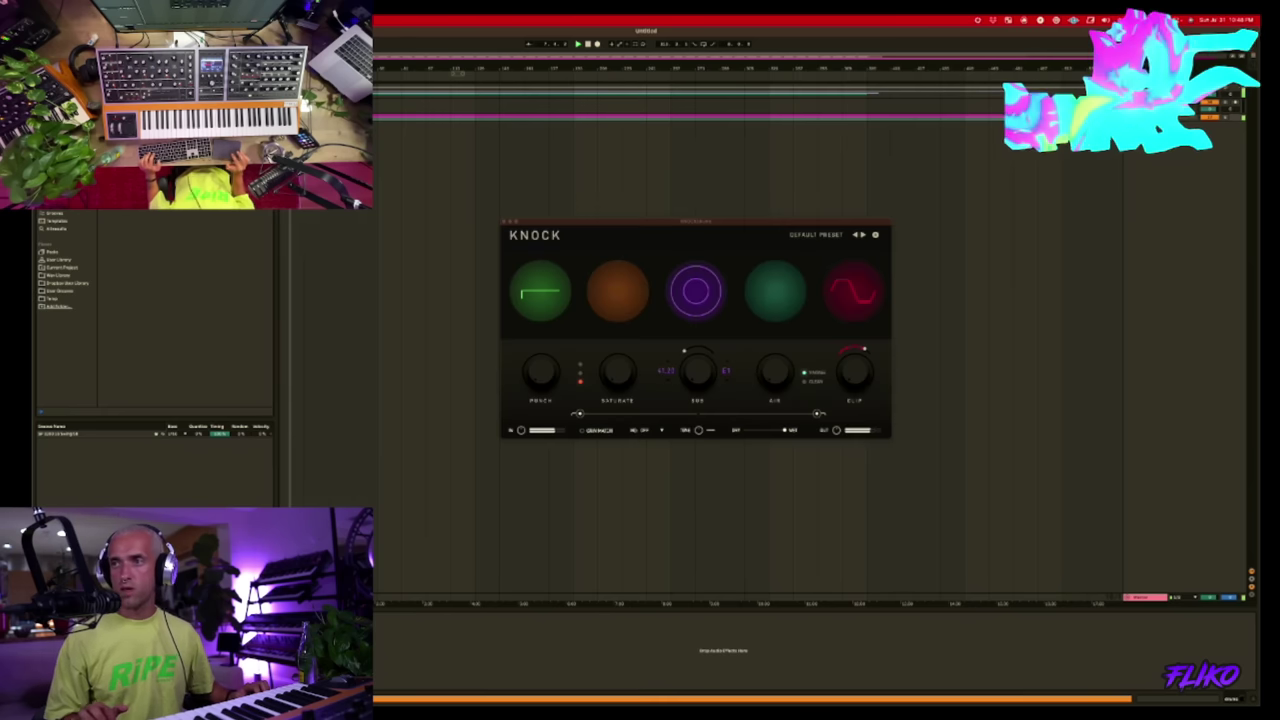
- Raise the Punch, Saturate and Air amounts in KNOCK on the drum group and close the plug-in
left_click_drag(539, 372, 545, 337)
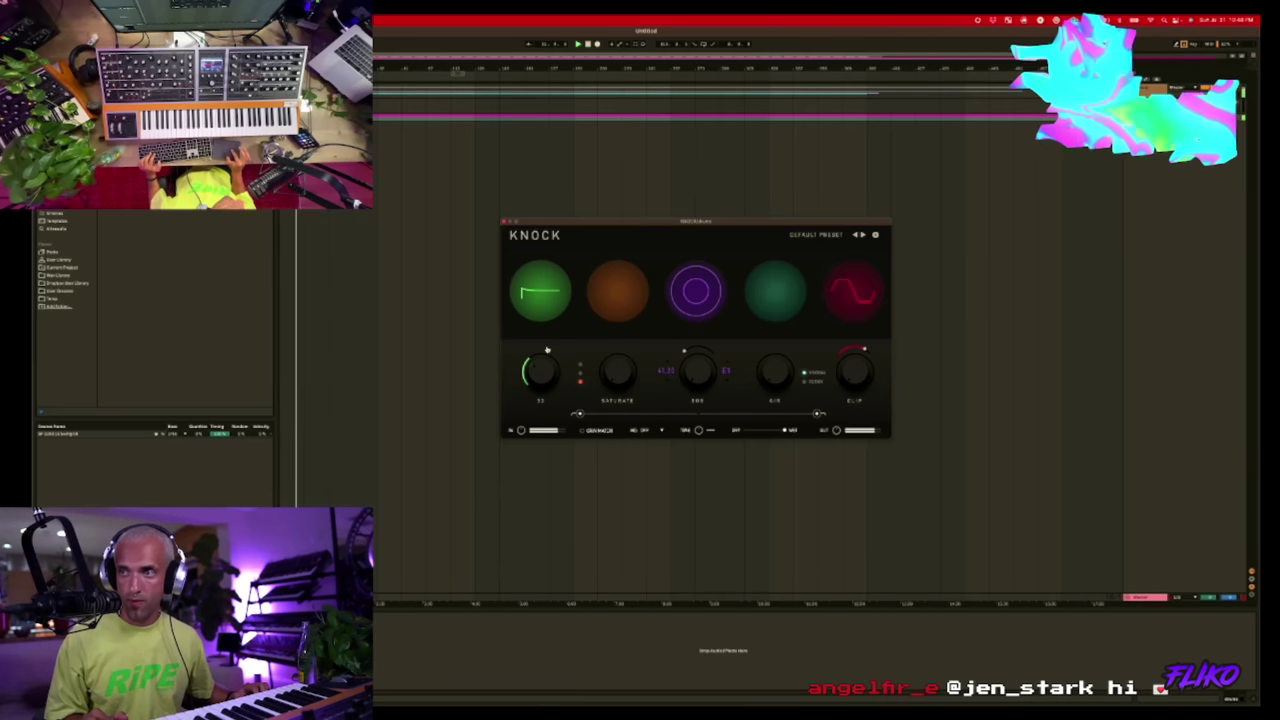
left_click_drag(627, 378, 627, 370)
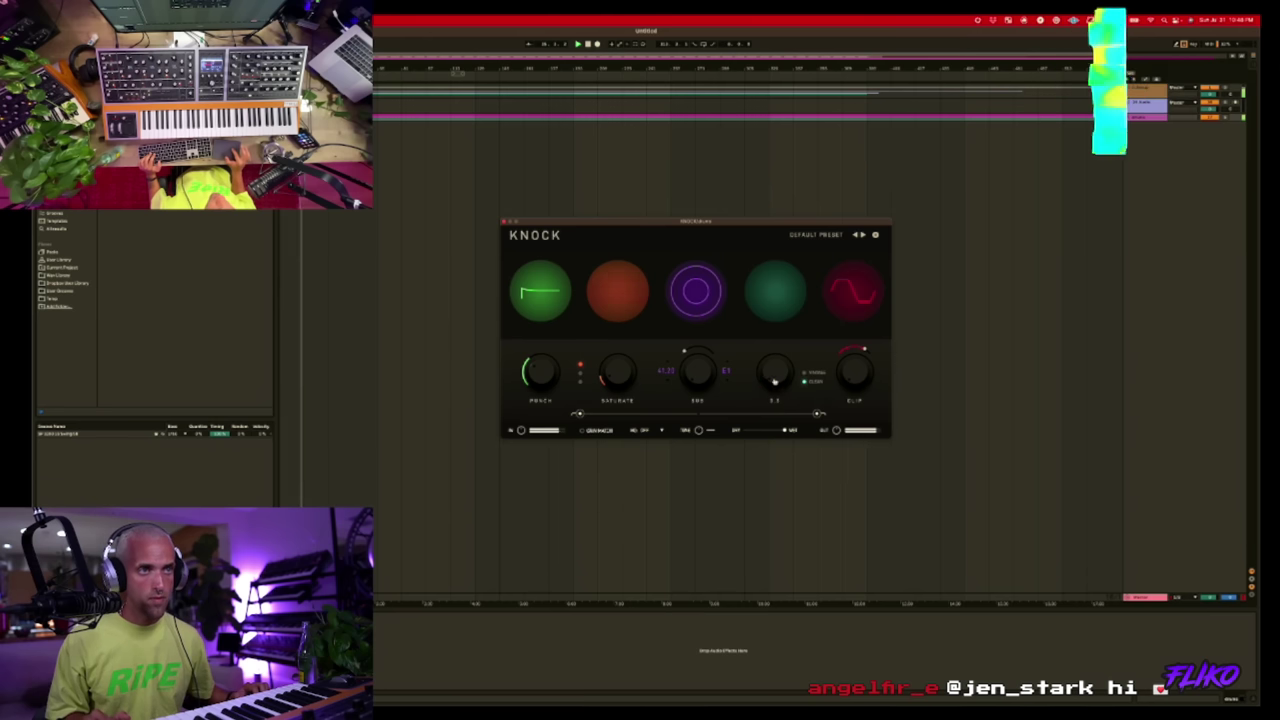
left_click_drag(774, 382, 776, 328)
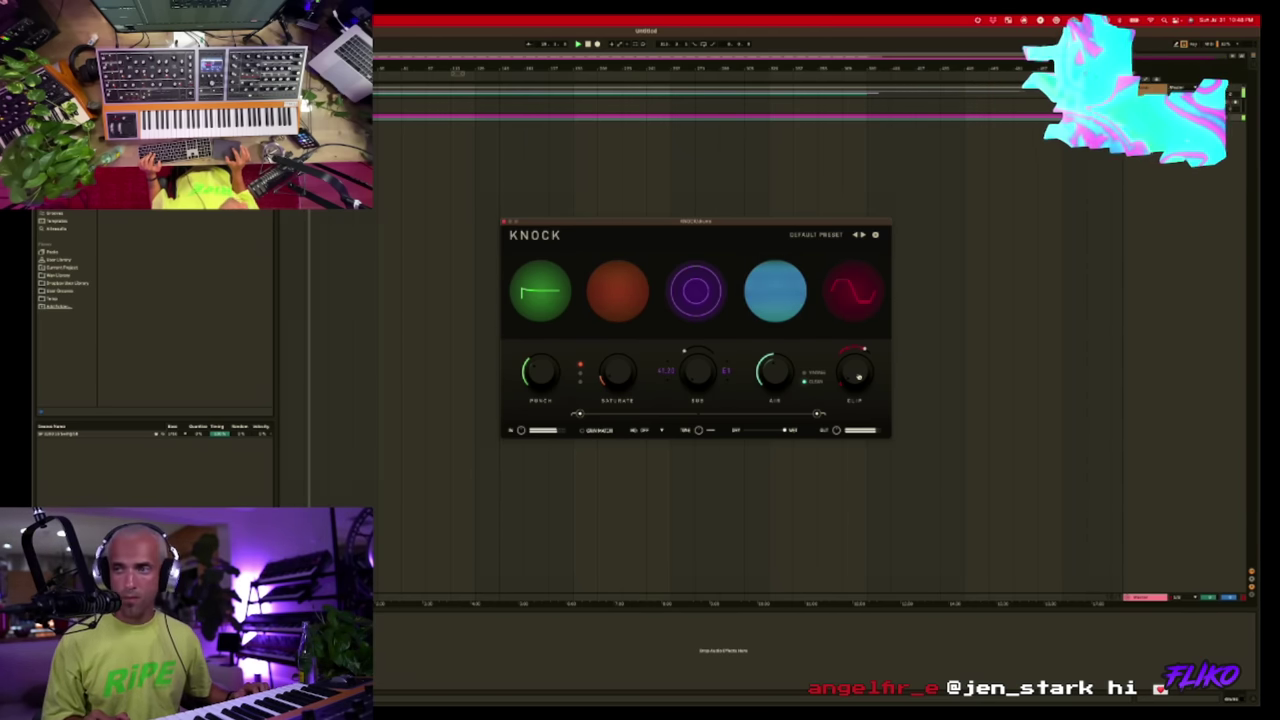
key("super+w")
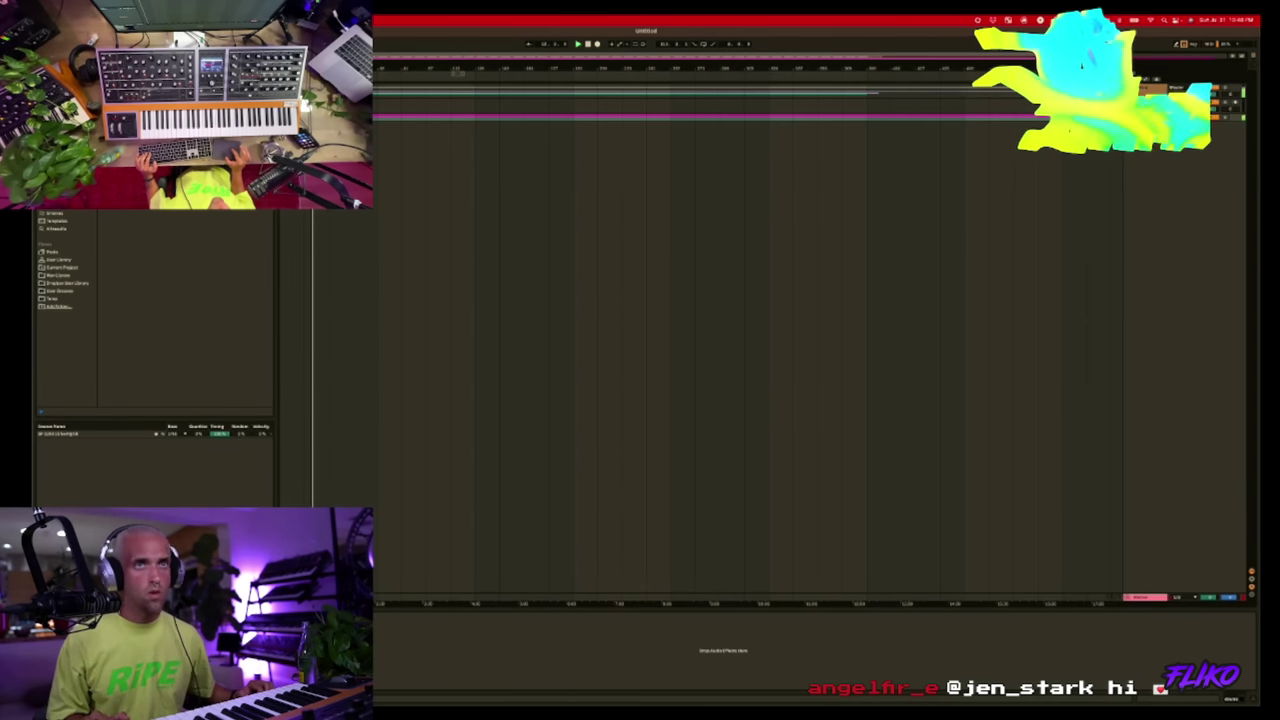
- Unfold the drum group and delete the third audio track inside it
left_click(1131, 117)
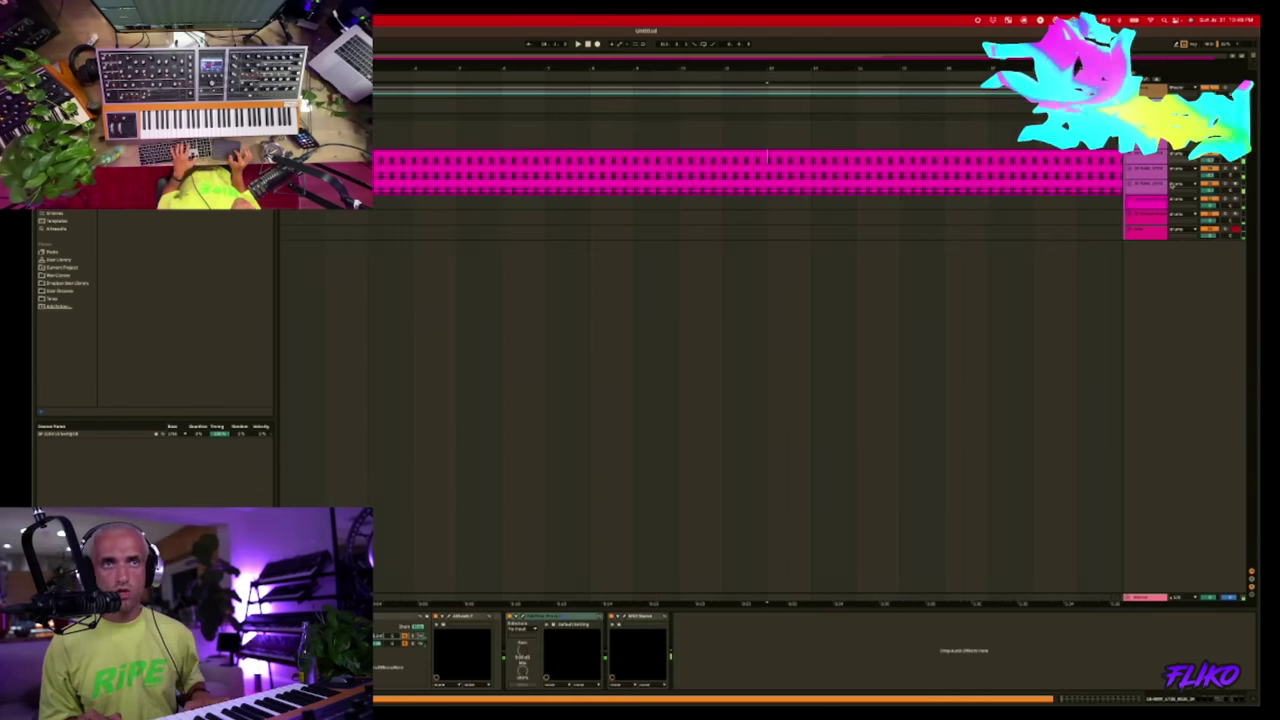
left_click(1160, 188)
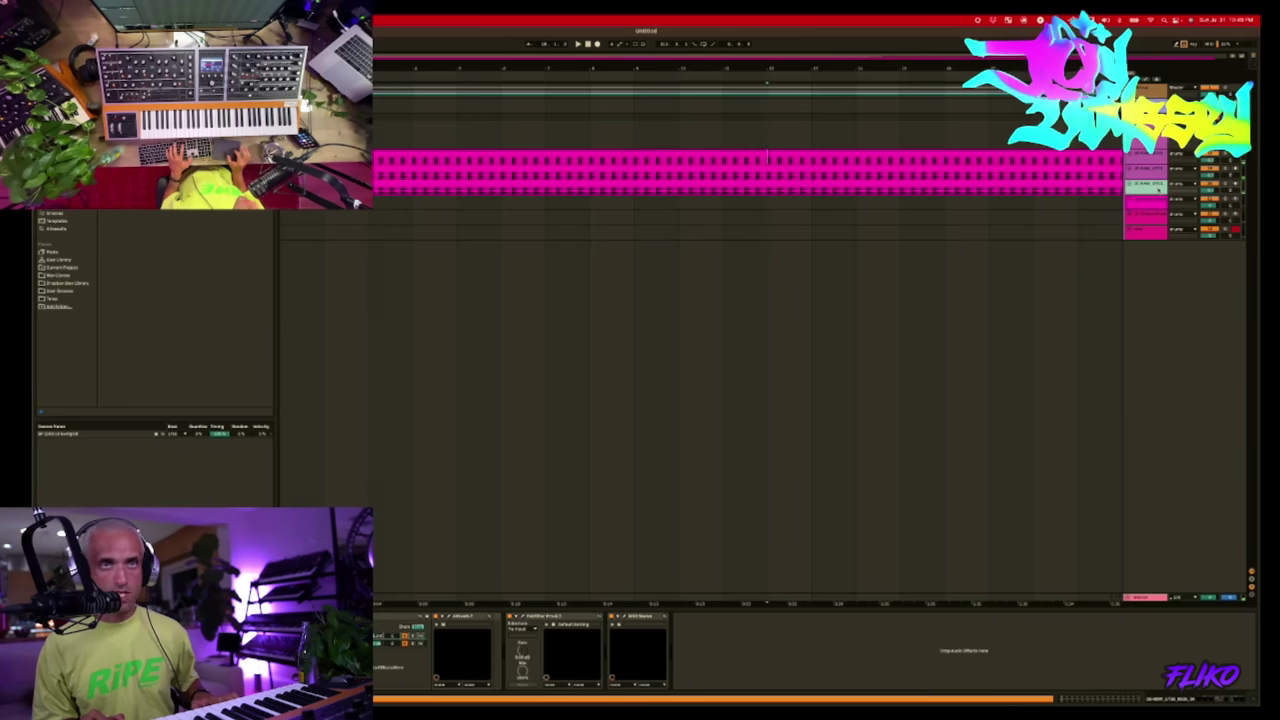
key("Delete")
- Open the lower audio clip's envelope view, select its last beat and adjust that track's mixer controls
double_click(987, 162)
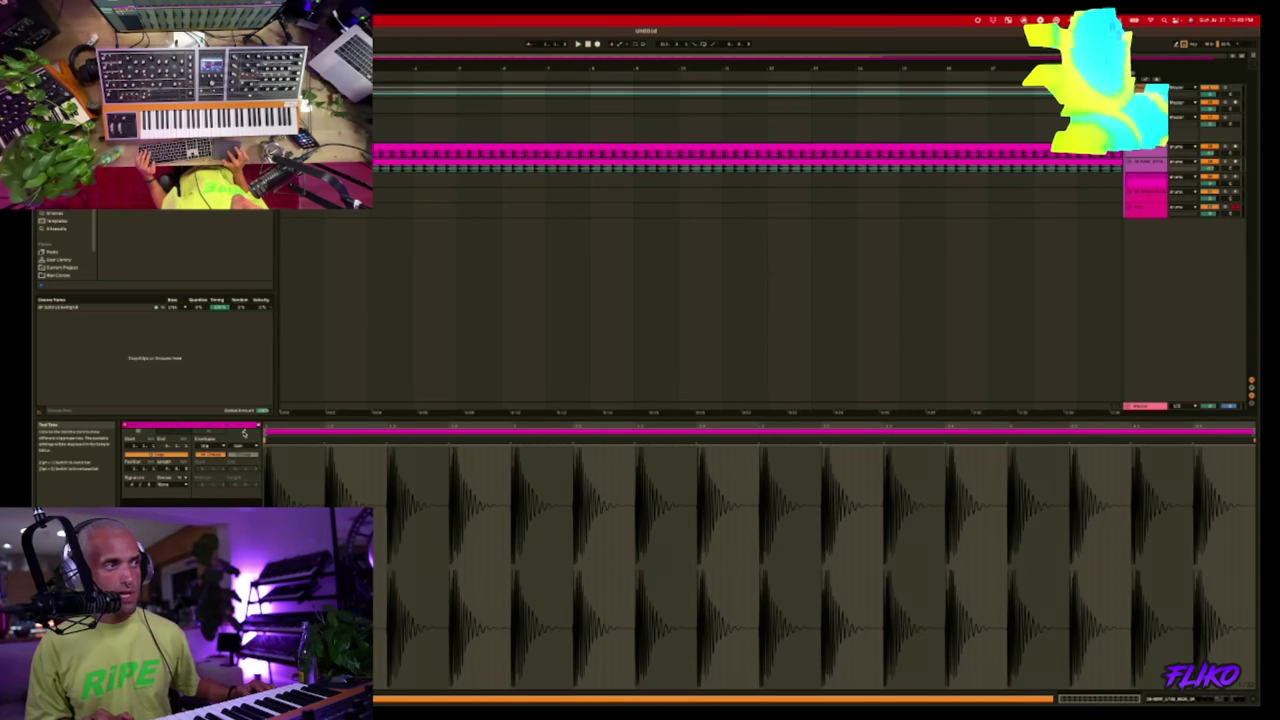
left_click(488, 490)
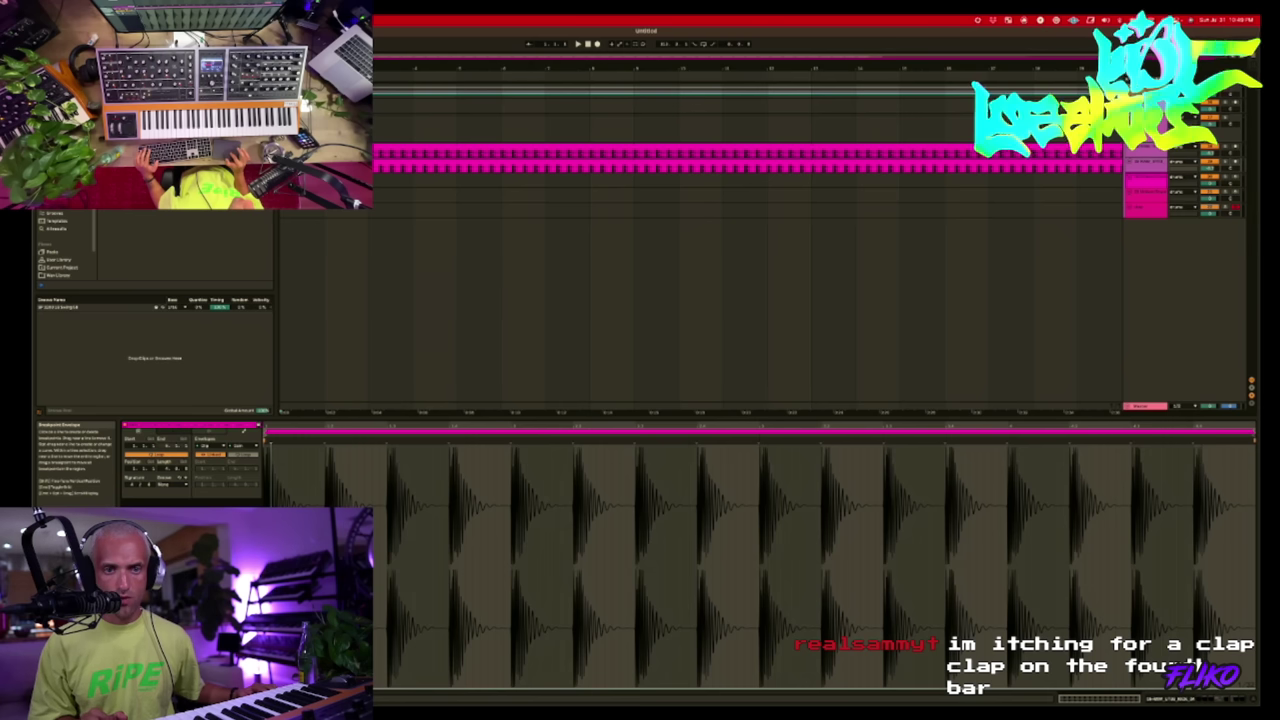
left_click_drag(1196, 688, 1194, 446)
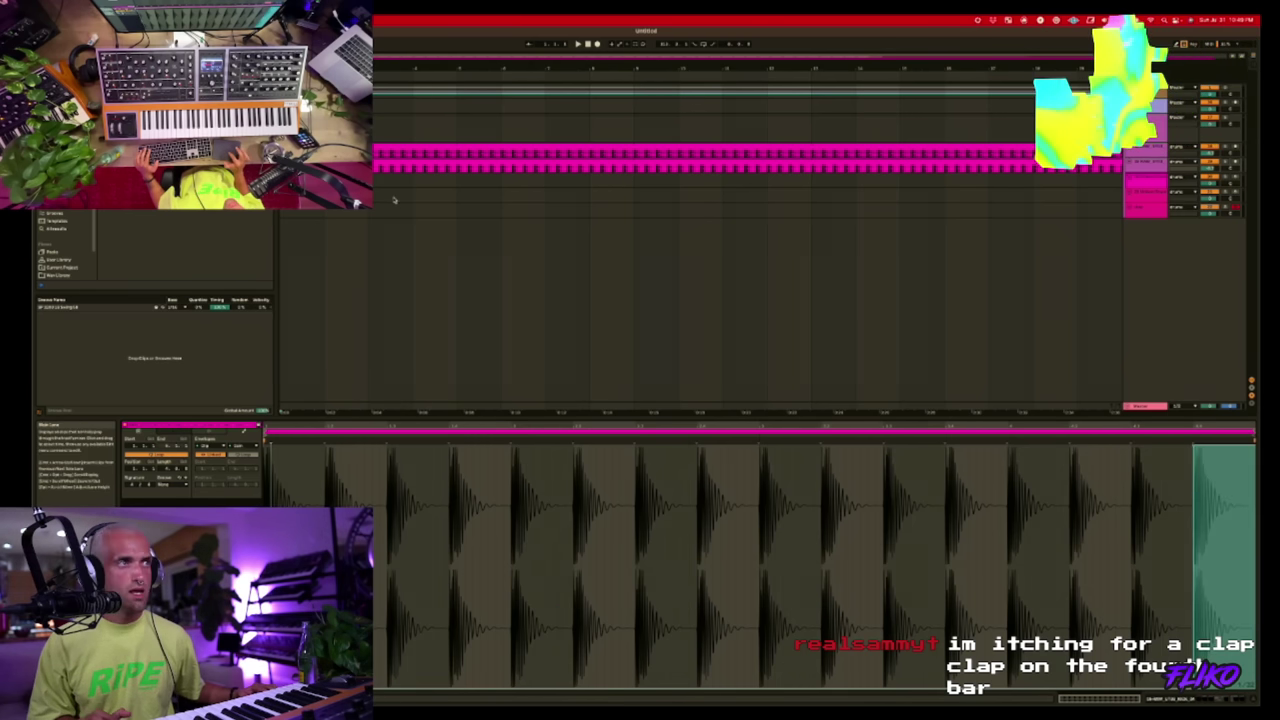
left_click(376, 161)
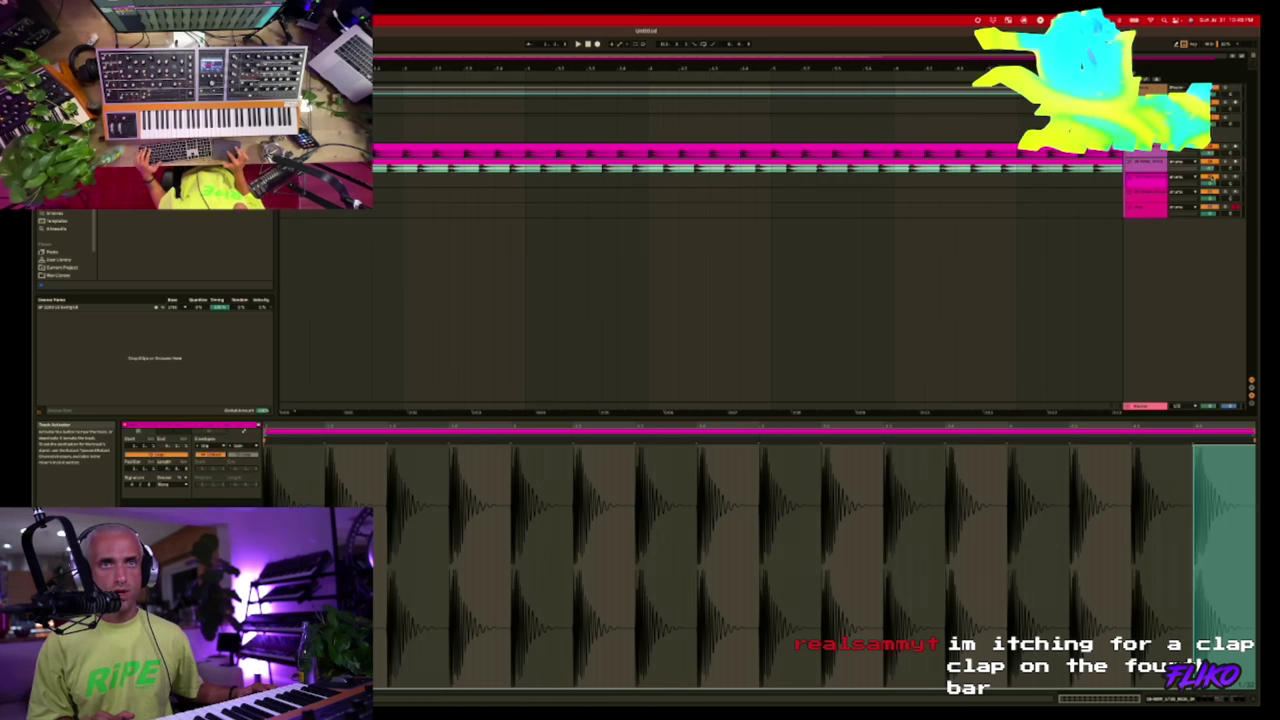
left_click(1210, 169)
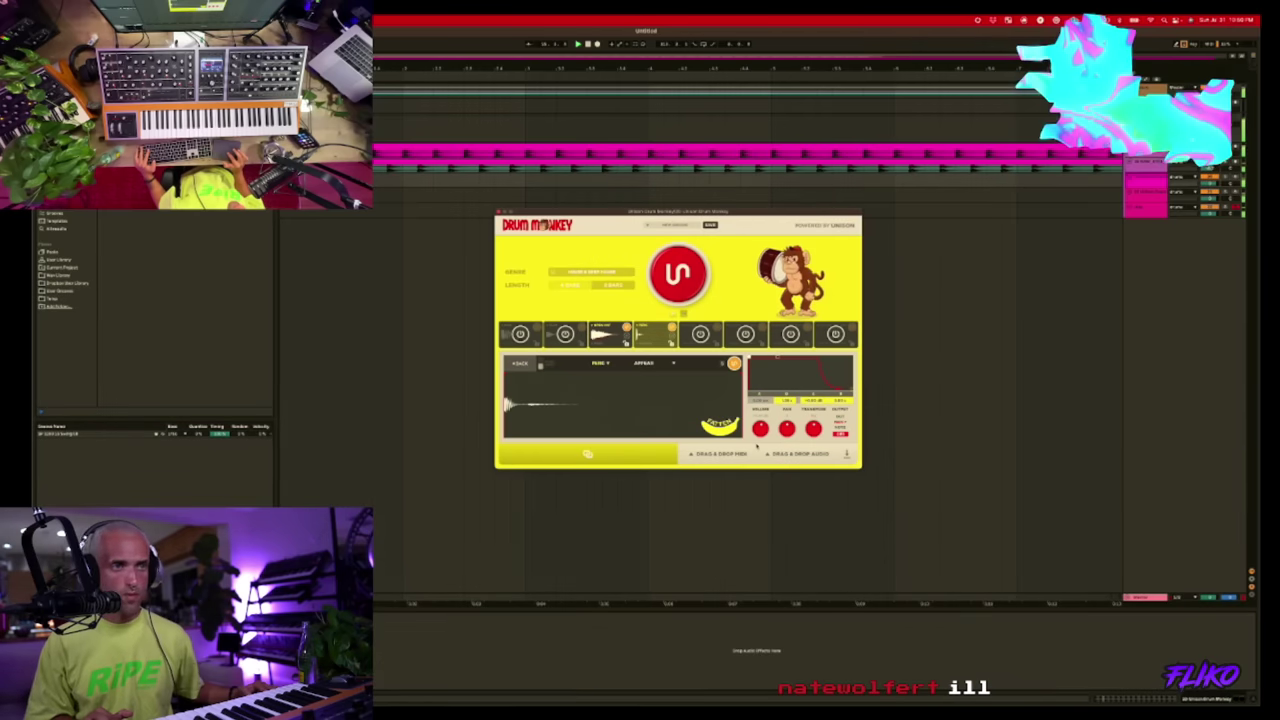
- Return Drum Monkey from the sample editor to its pattern view and close the plug-in
left_click(522, 364)
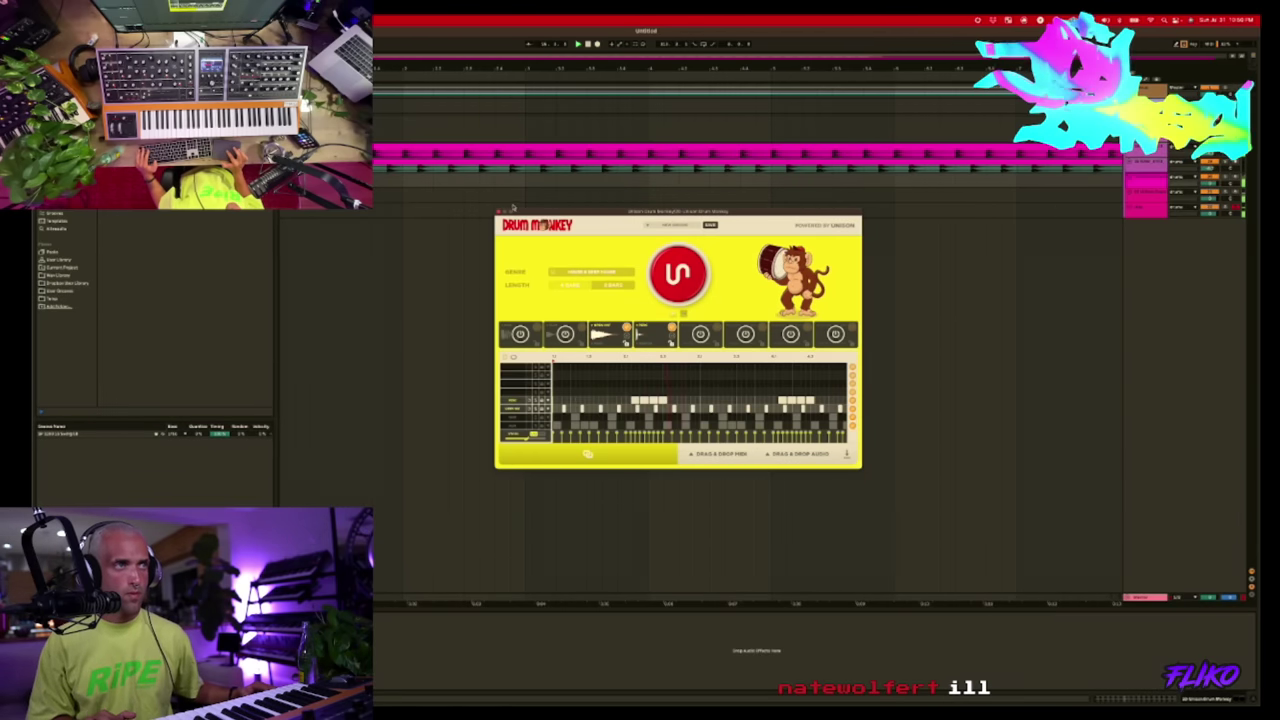
left_click(501, 213)
- Select the last track in the drum group, start playback and replace ShaperBox's Volume shaper with the Noise shaper
left_click(1147, 211)
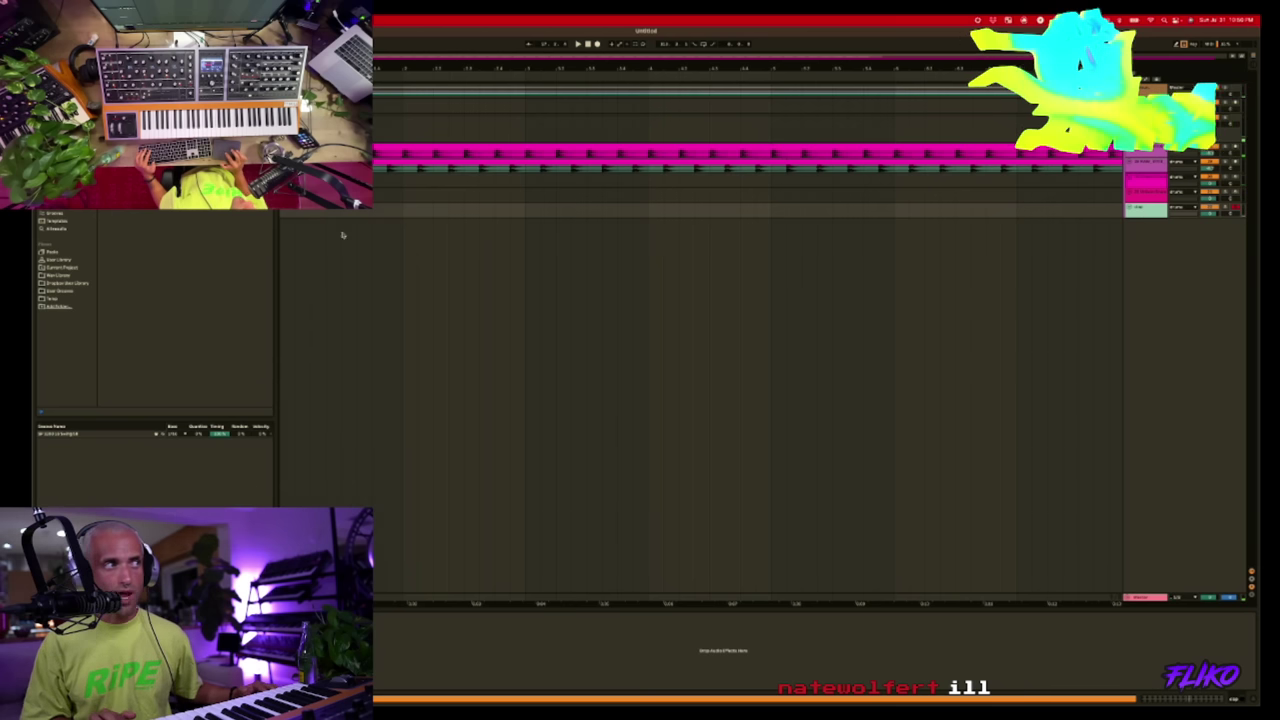
key("space")
key("super+alt+p")
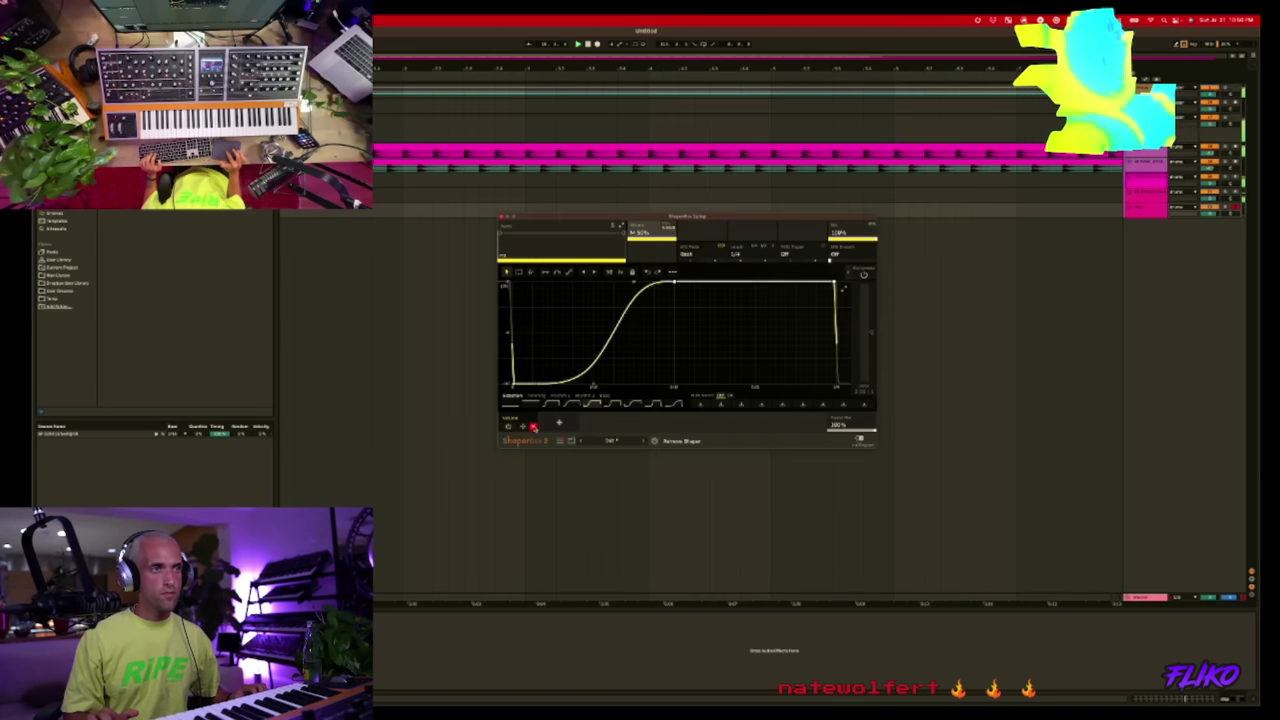
left_click(559, 422)
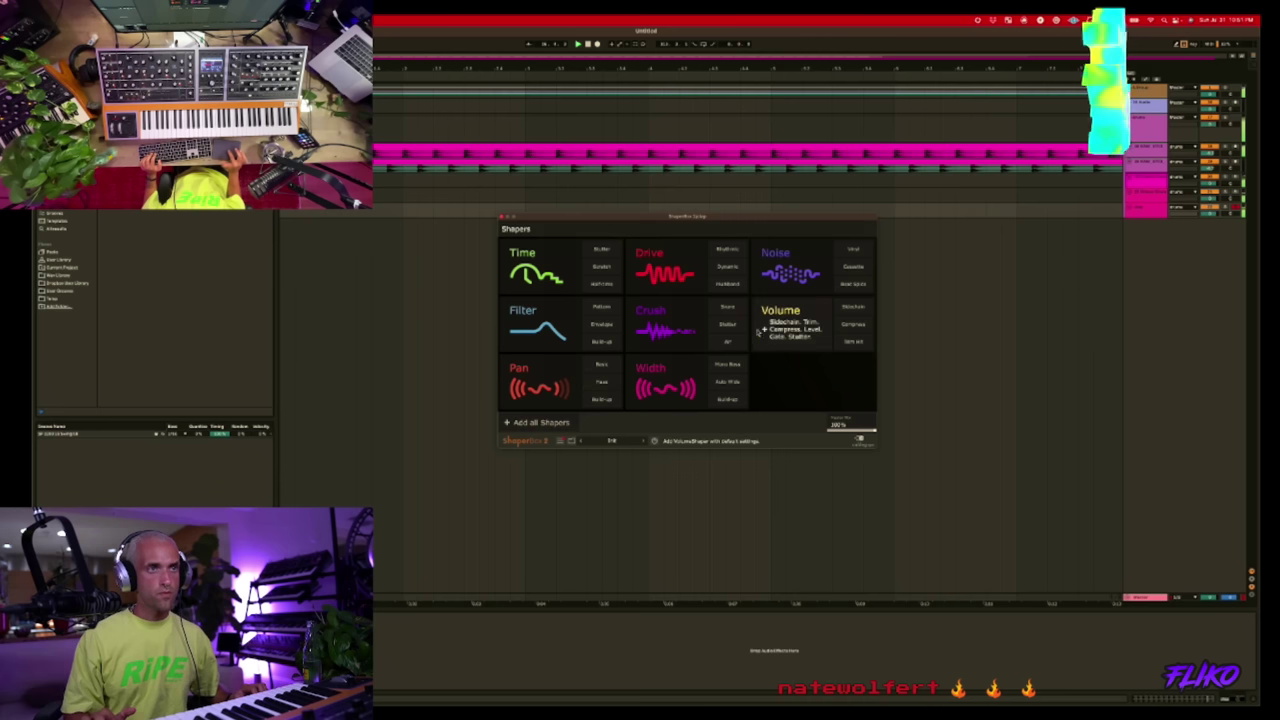
left_click(789, 283)
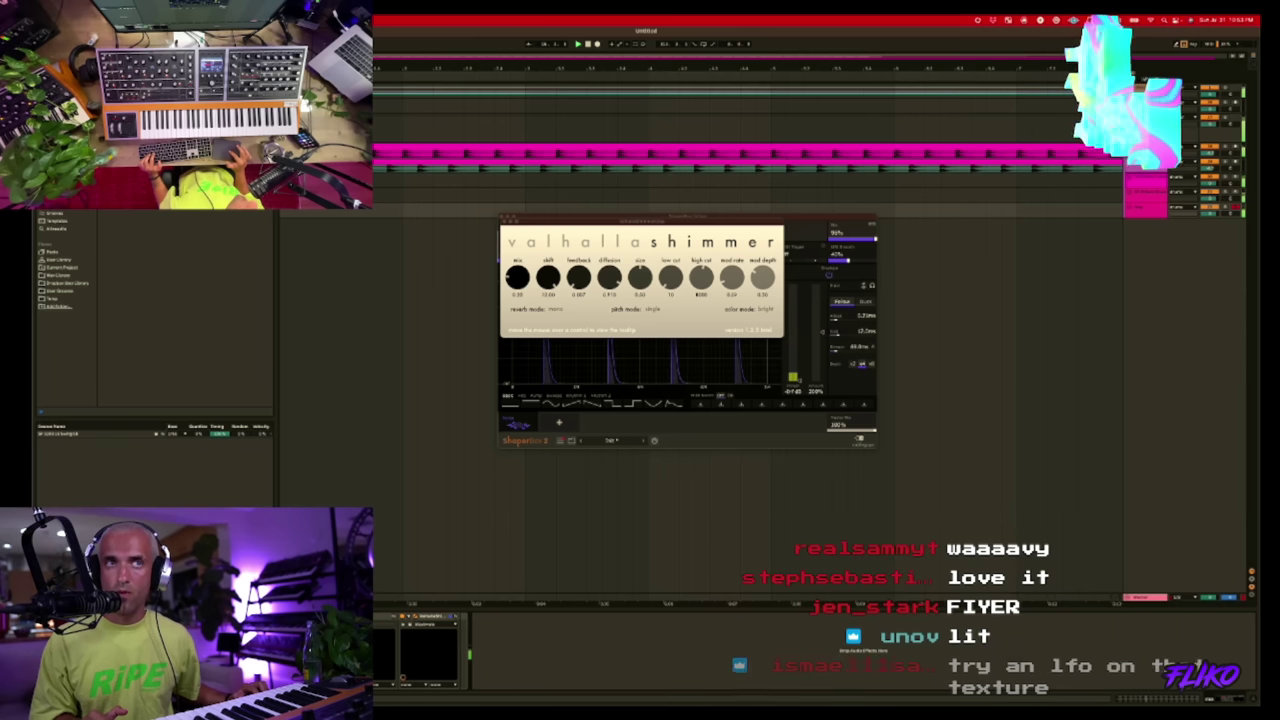
- Close the Valhalla Shimmer and ShaperBox windows, stopping playback and restarting it once they are closed
left_click(504, 221)
key("space")
left_click(502, 218)
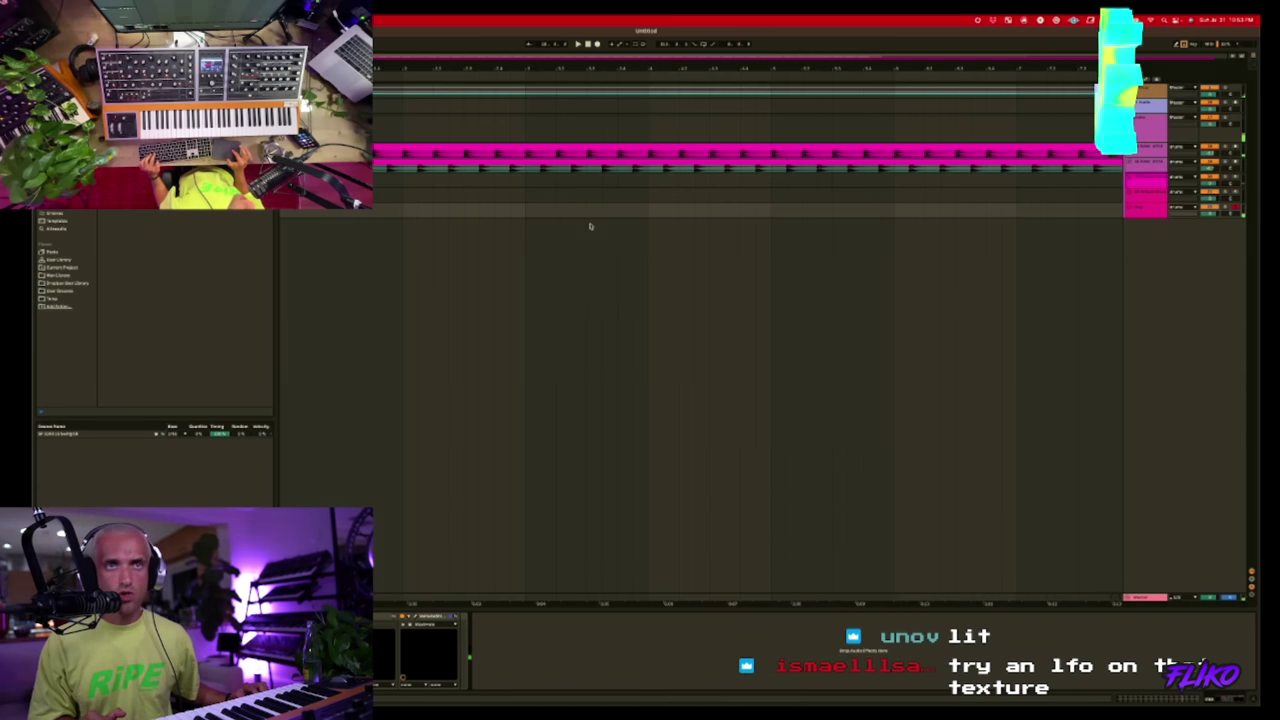
scroll(941, 188, "down", 3)
key("space")
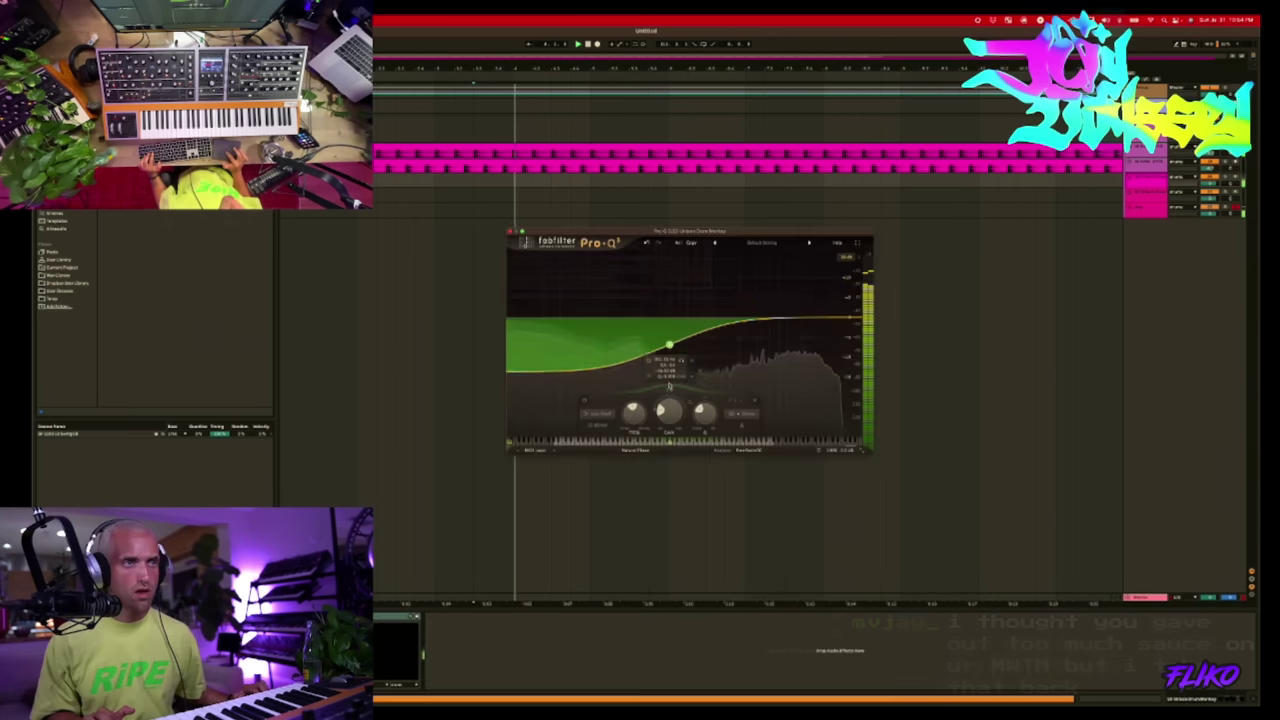
- Make the low-shelf cut in FabFilter Pro-Q 3 shallower and fine-tune the band's settings
left_click_drag(669, 345, 676, 333)
left_click_drag(668, 411, 641, 404)
left_click_drag(641, 404, 641, 408)
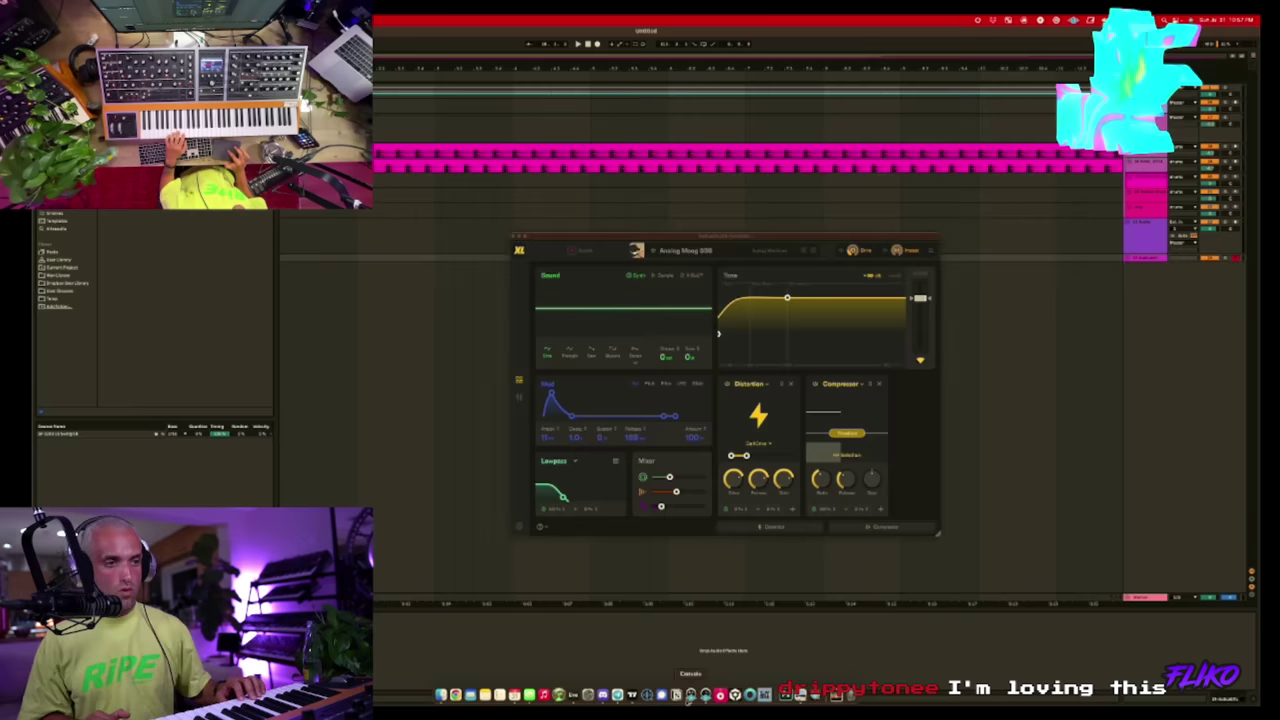
- Switch to the Console mixer and back to Ableton Live, and advance the bass synth's preset through Heavy Swedish to Triangle Moog Sub
left_click(689, 697)
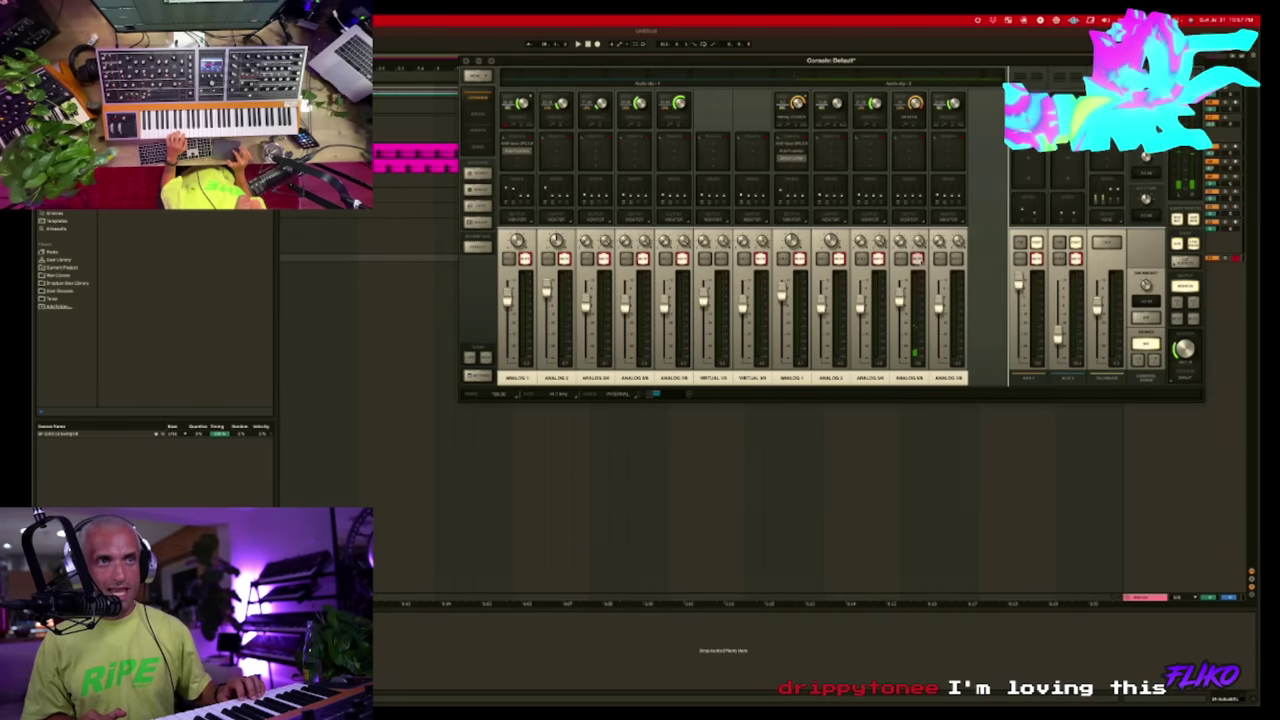
key("super+Tab")
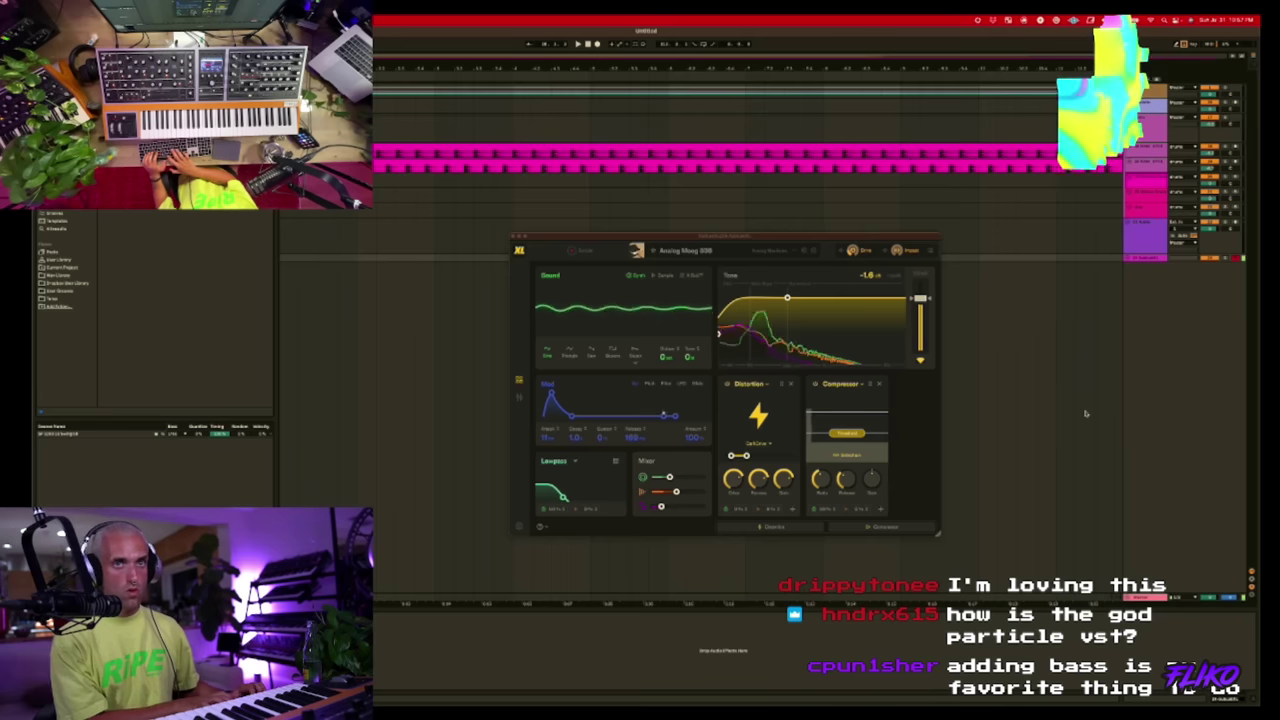
left_click(814, 251)
left_click(814, 252)
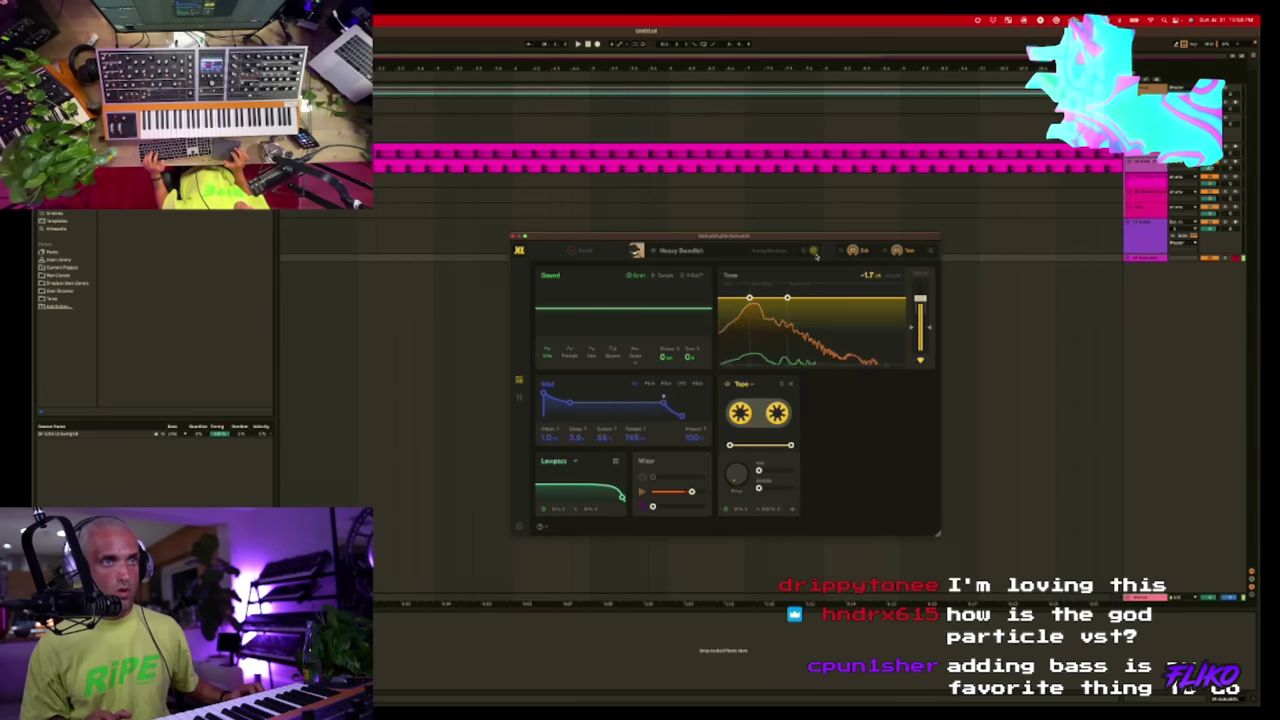
left_click(814, 252)
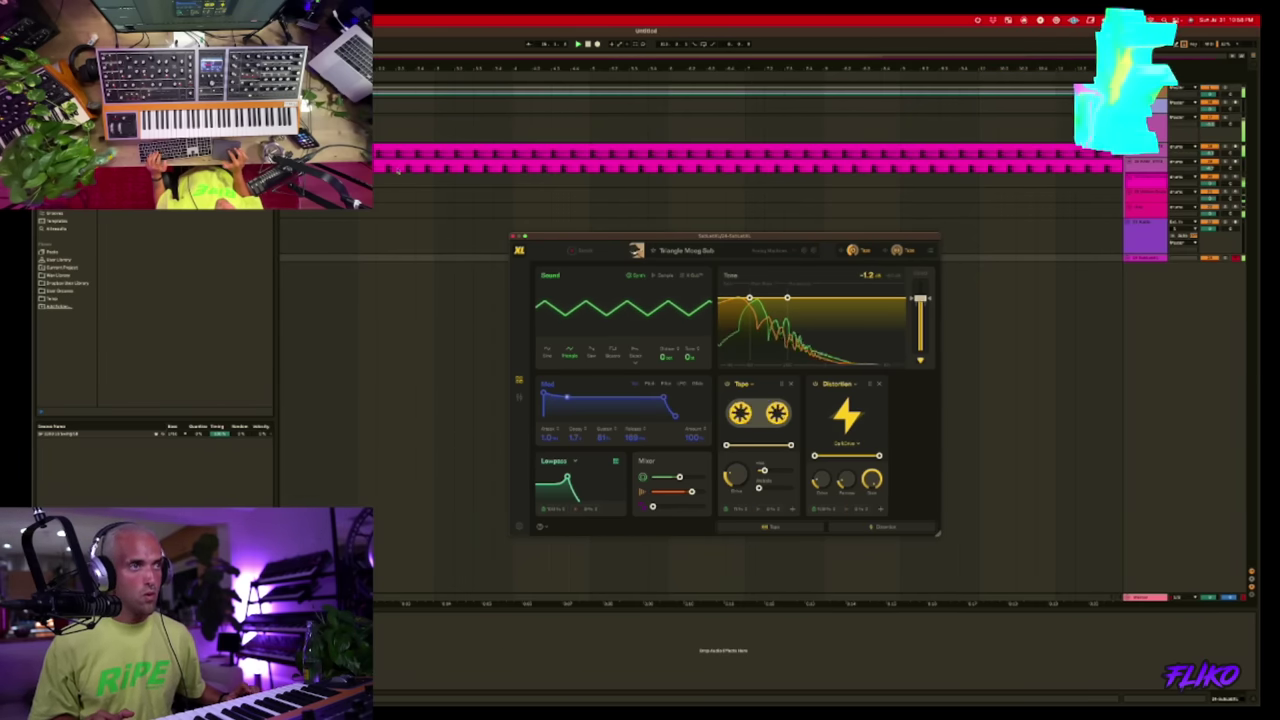
- Undo the last two changes and move the Kickstart 2 window clear of the bass synth's window
key("super+z")
key("super+z")
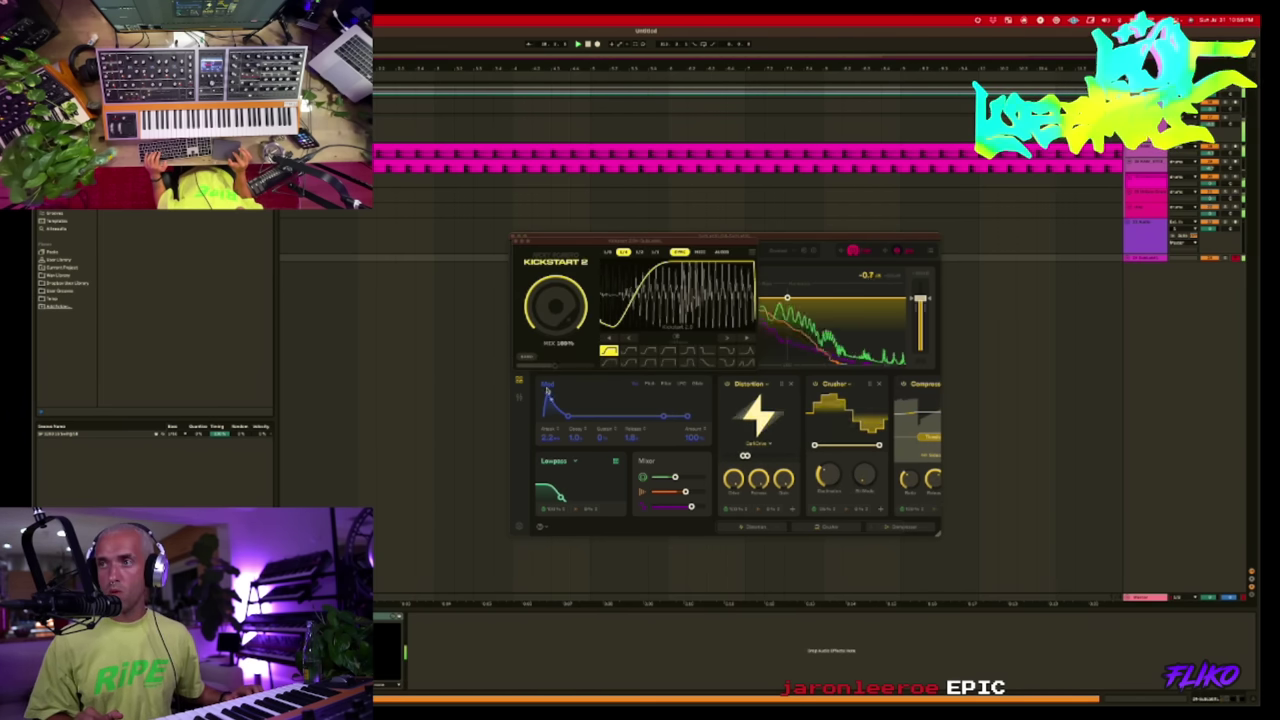
left_click_drag(656, 242, 392, 235)
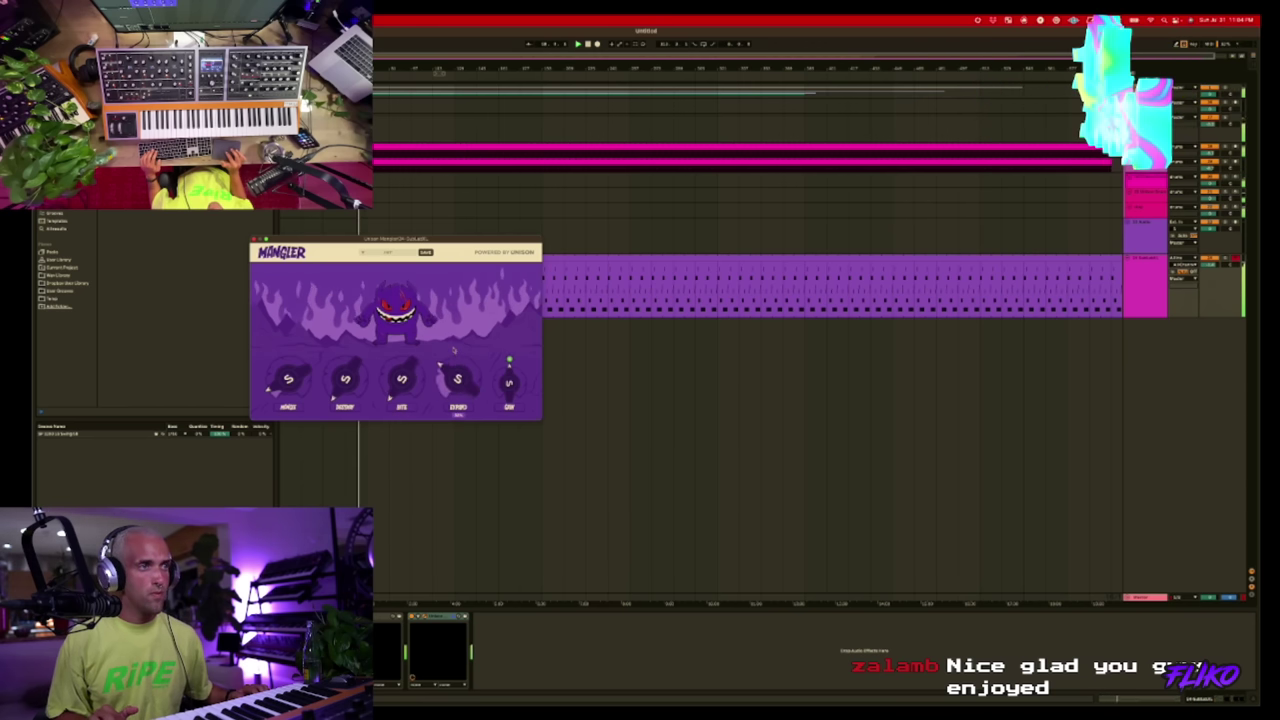
- Turn Mangler's fourth large knob down to its minimum and close the plug-in
left_click_drag(455, 364, 455, 370)
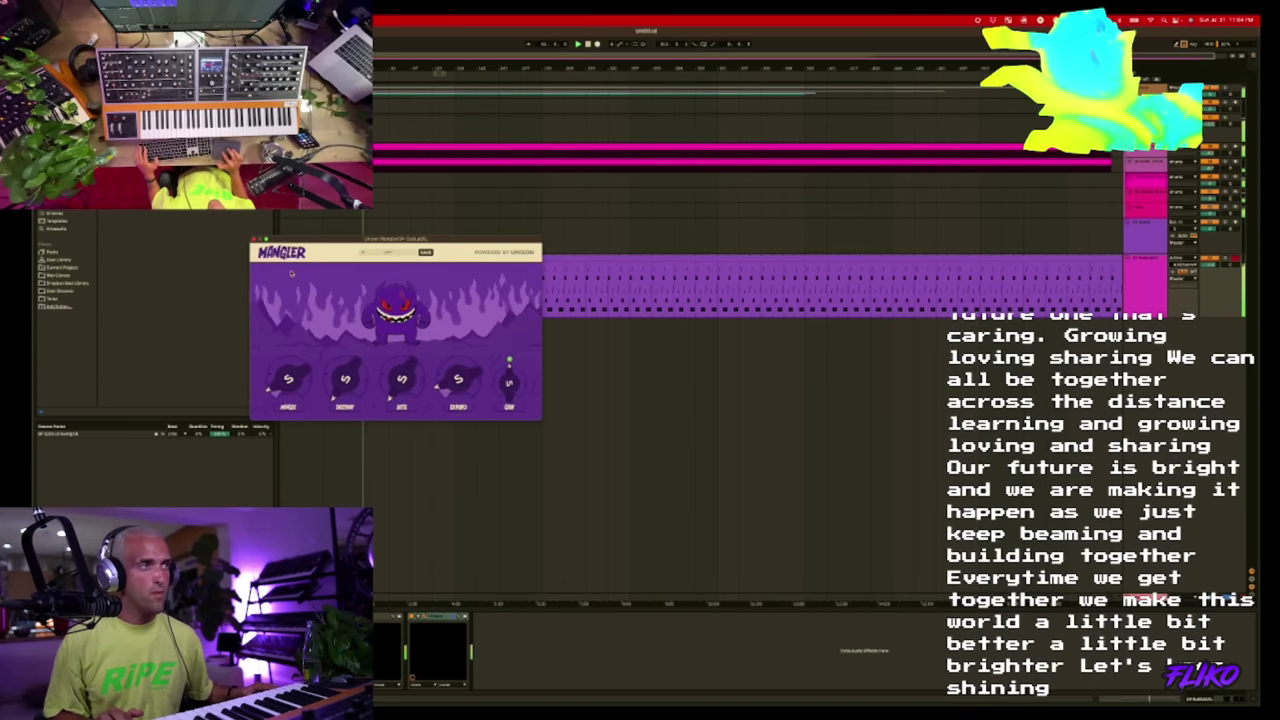
left_click(253, 241)
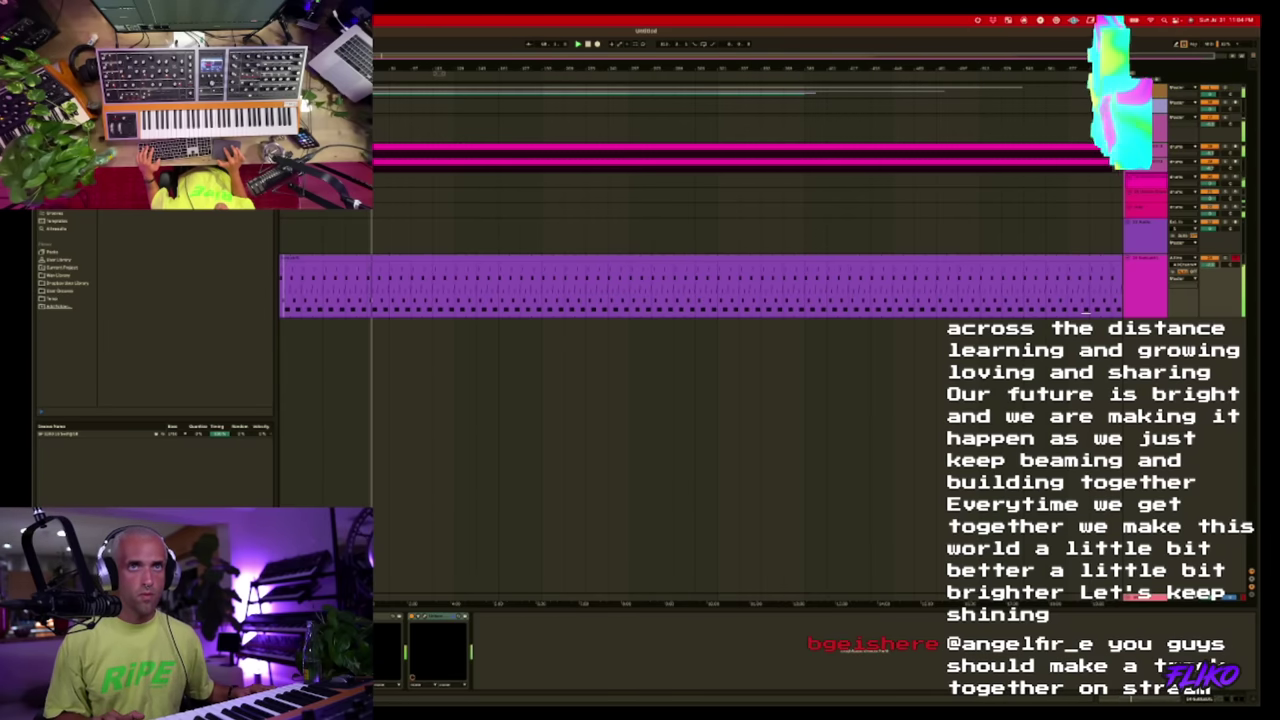
- Raise the selected MIDI note in the clip by one semitone, and switch to the Console mixer and back to Ableton Live
scroll(1085, 311, "up", 3)
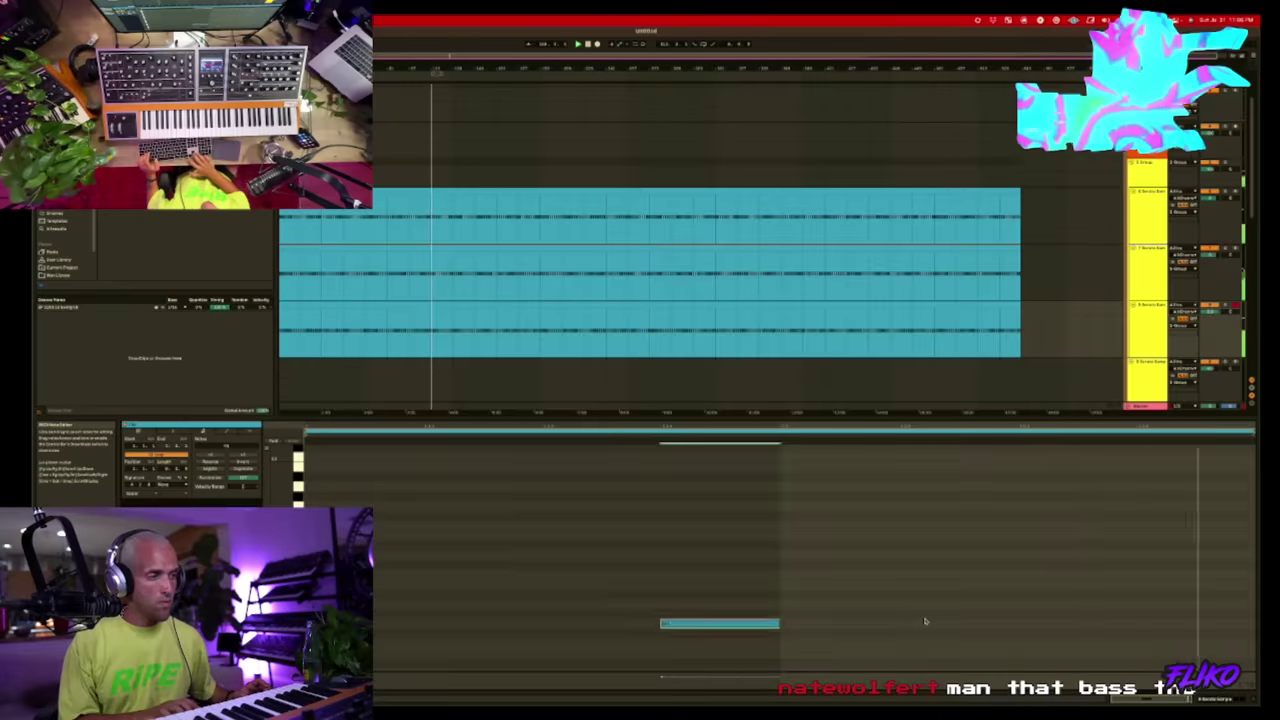
key("Up")
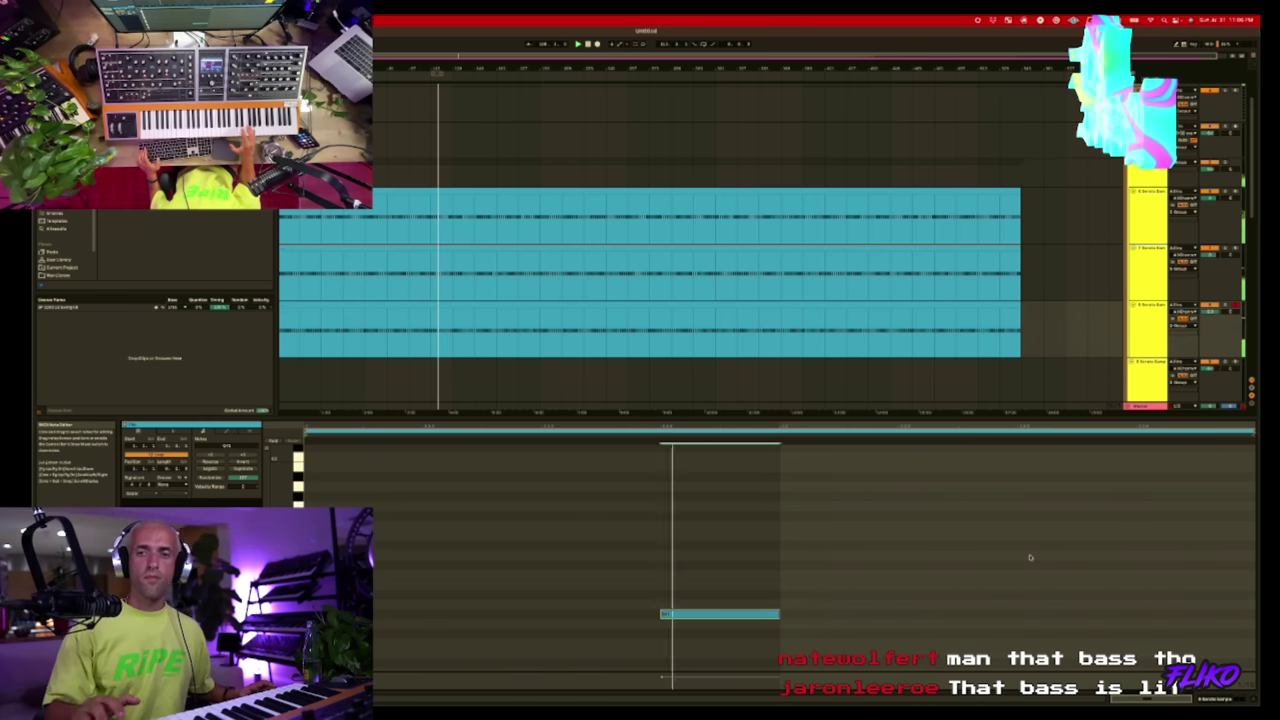
key("super+Tab")
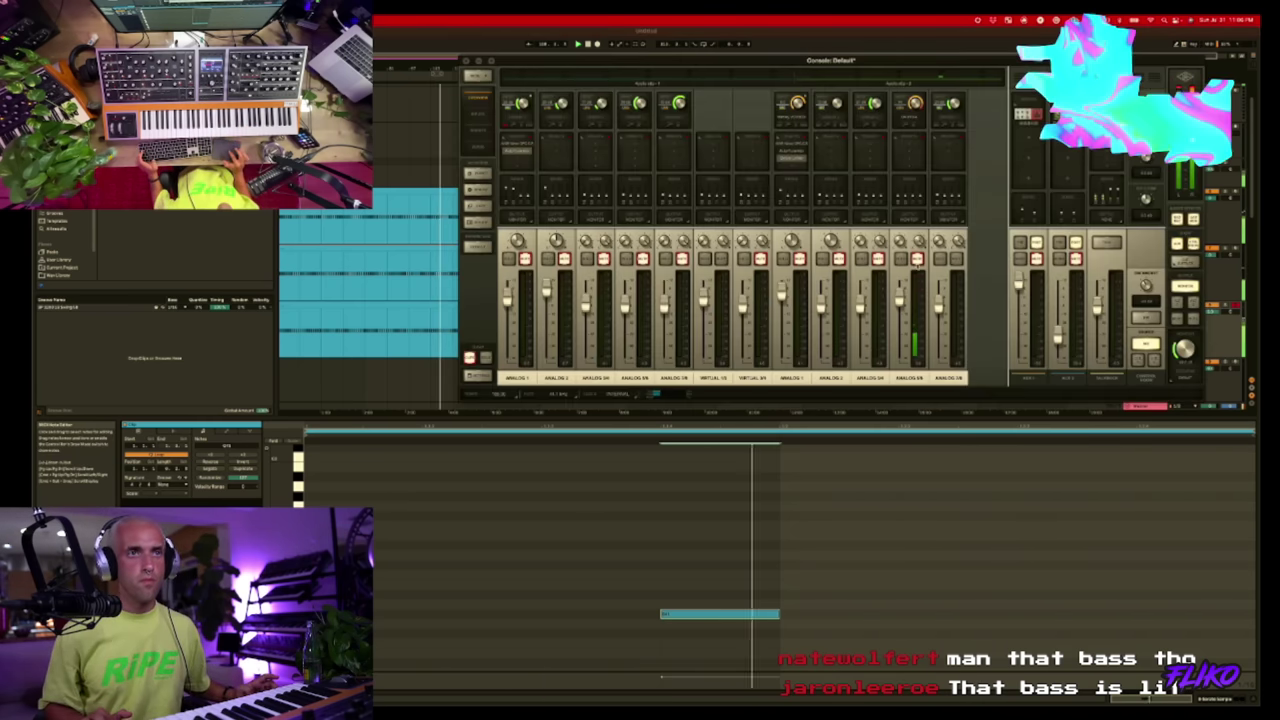
key("super+Tab")
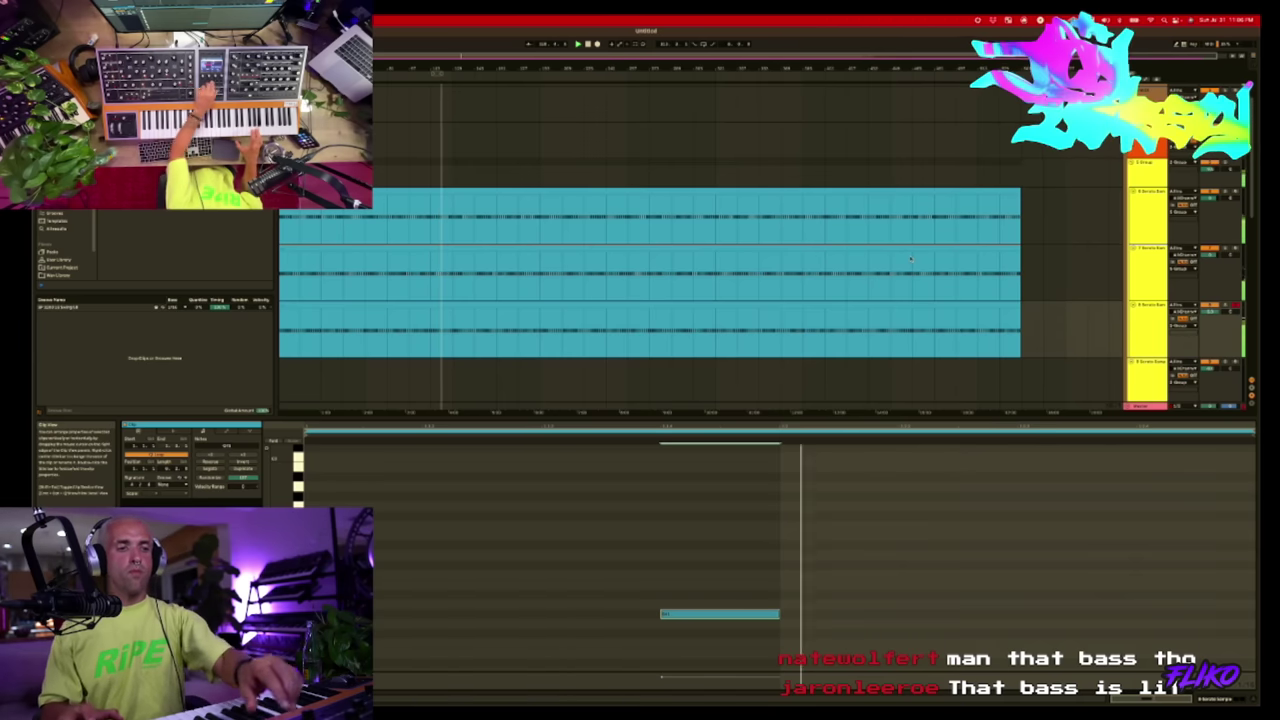